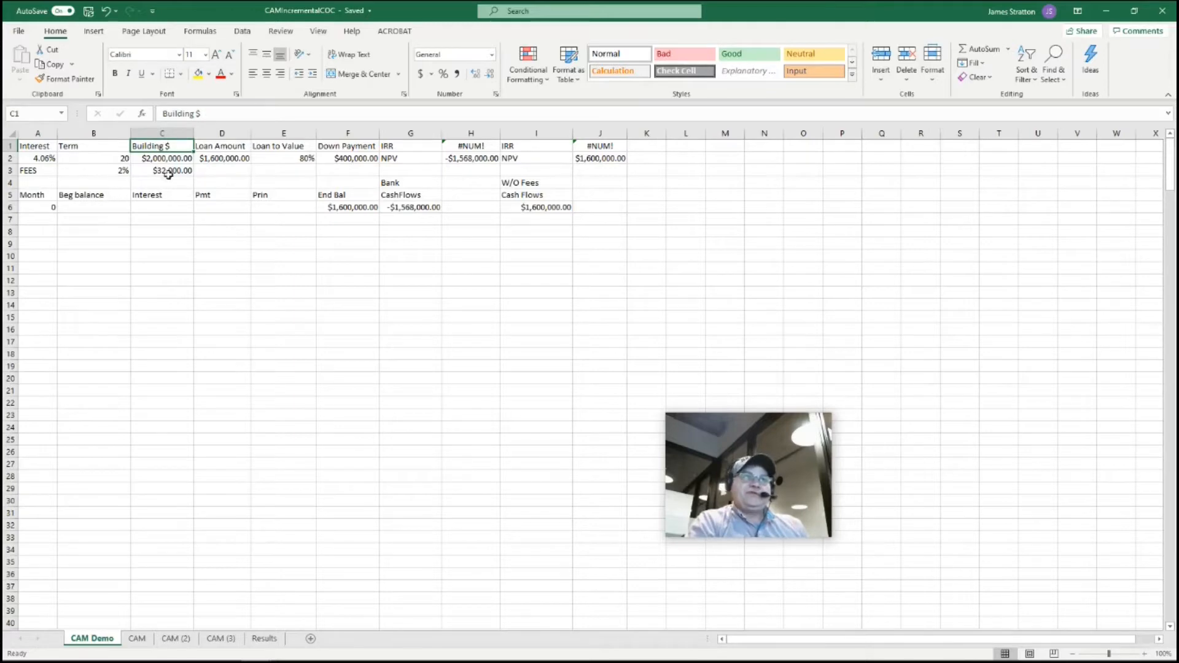
Enter months 1 and 2 below month 0 in the Month column and fill the series down to month 240
left_click(55, 221)
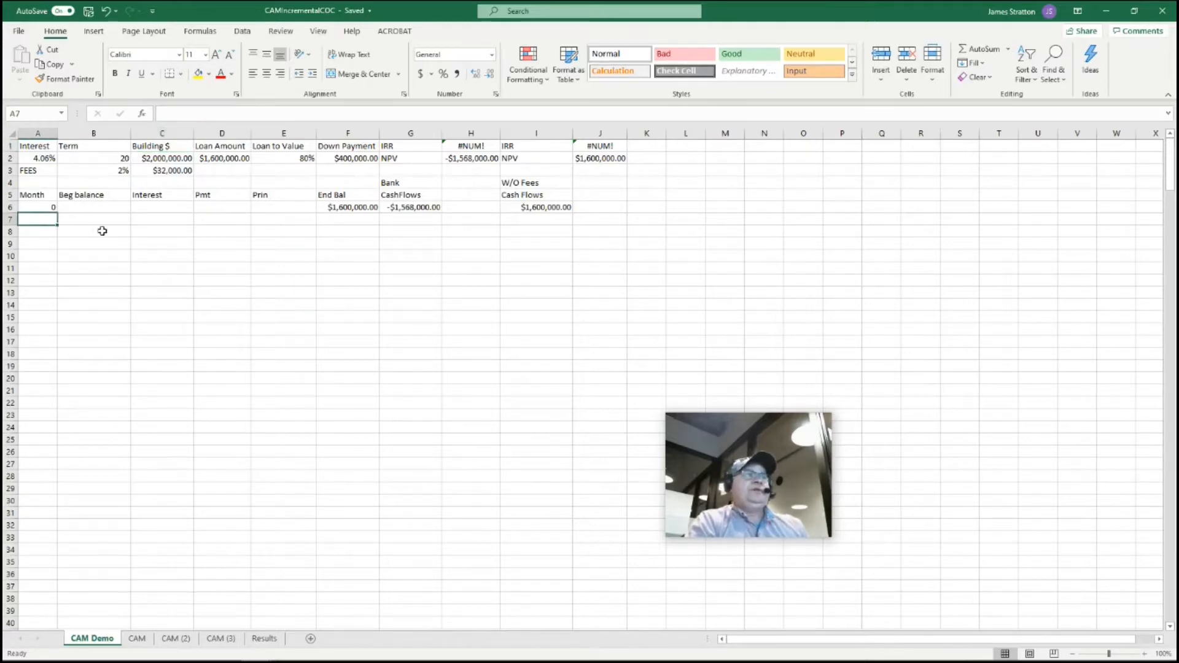
type("1")
key("Return")
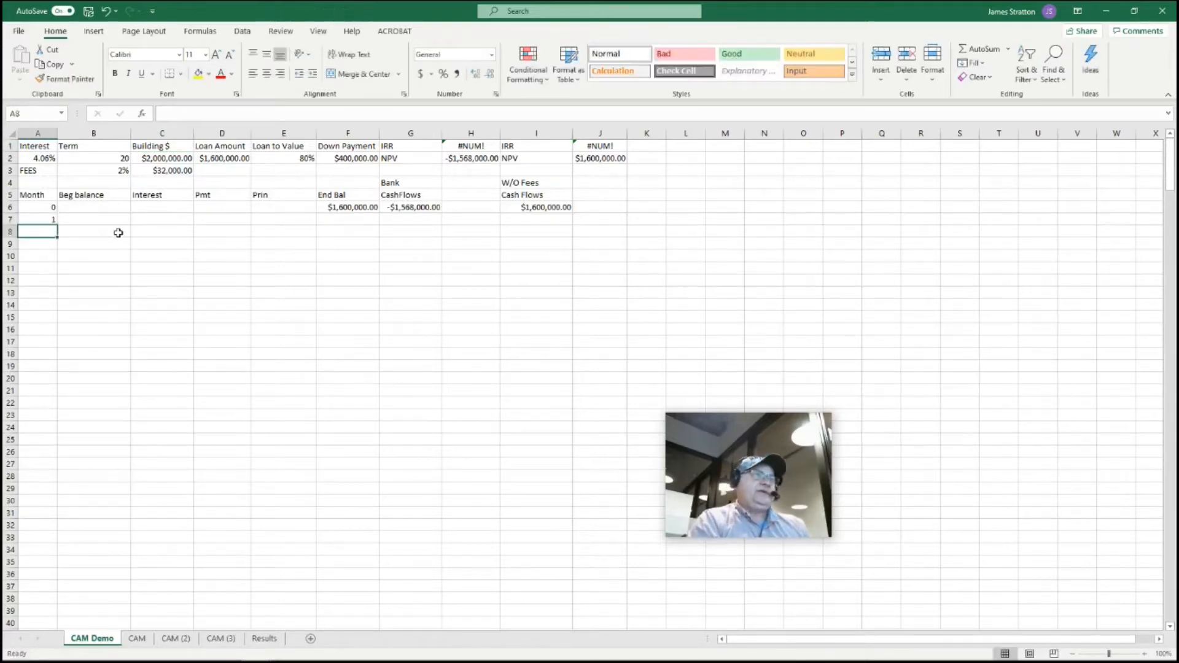
type("2")
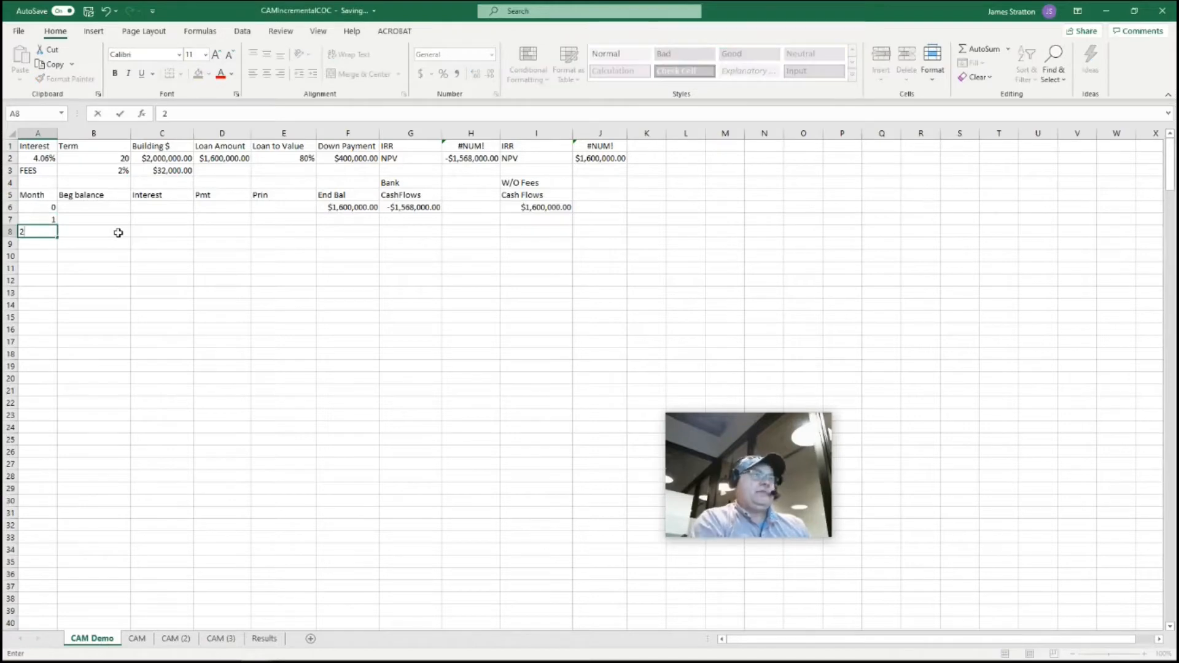
key("Return")
left_click(53, 221)
left_click_drag(51, 219, 91, 602)
left_click(196, 541)
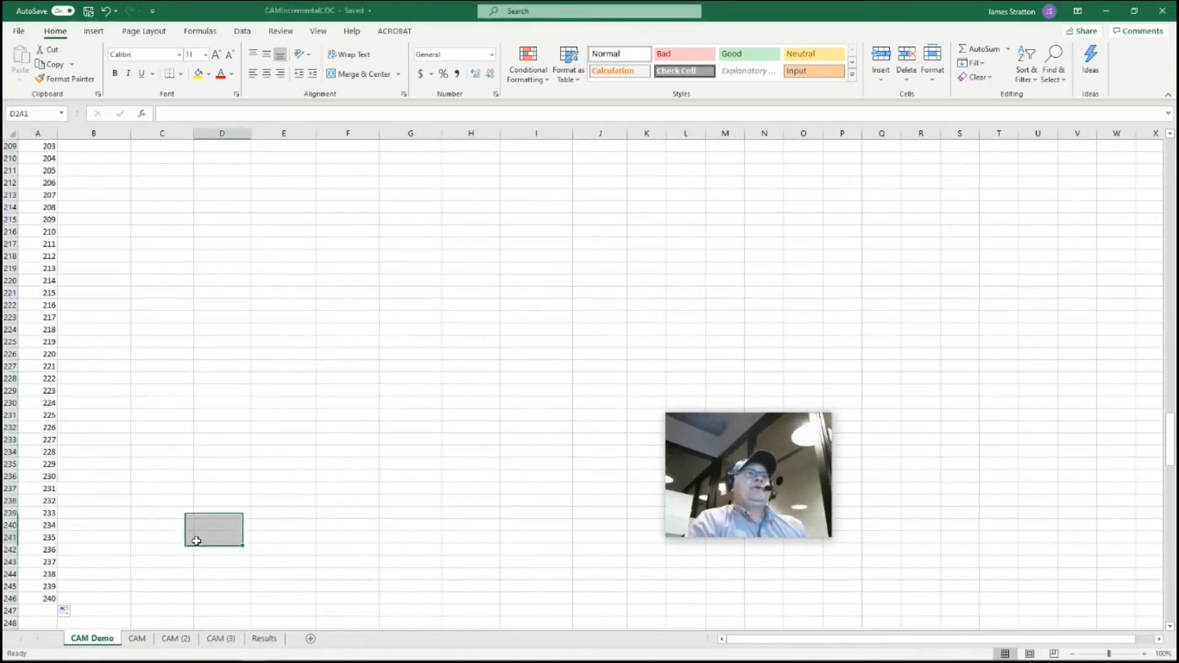
Set month 1's beginning balance in B7 to the month 0 ending balance with =F6
scroll(311, 342, "up", 20)
scroll(300, 335, "up", 20)
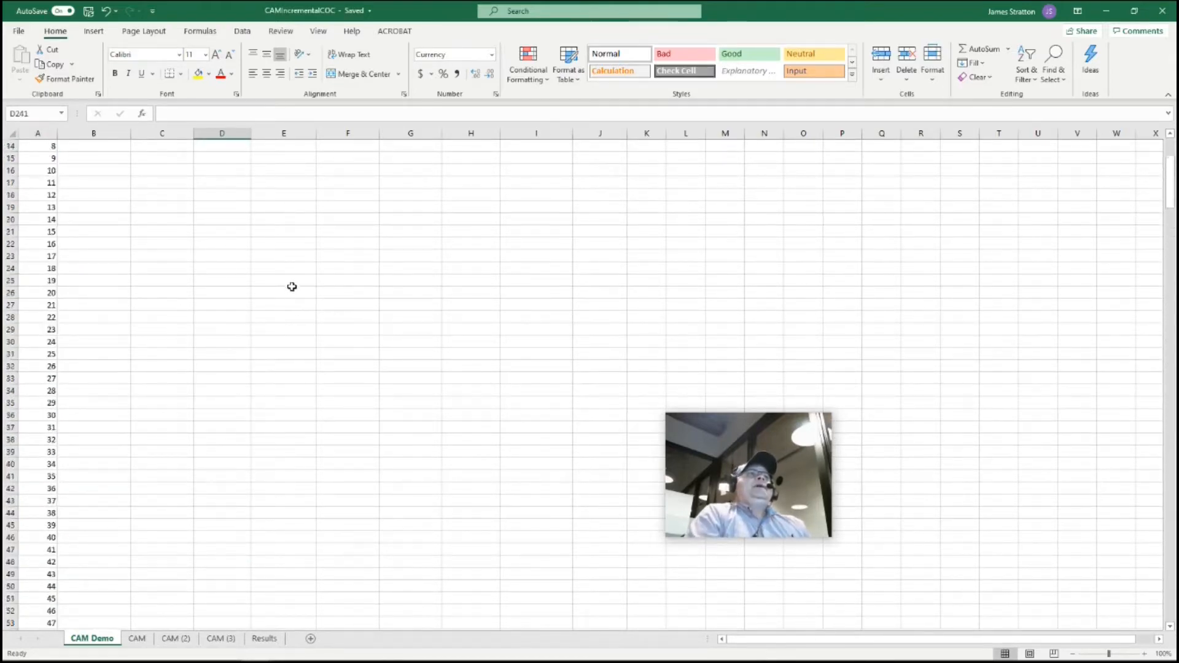
scroll(293, 290, "up", 5)
left_click(107, 222)
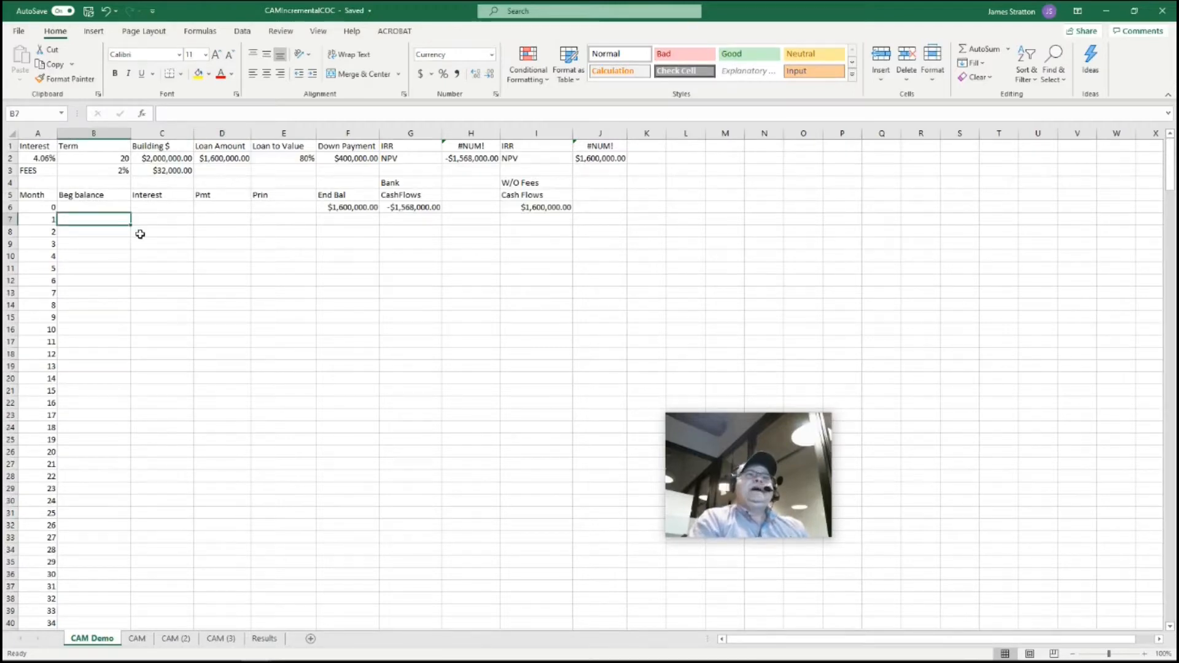
type("=")
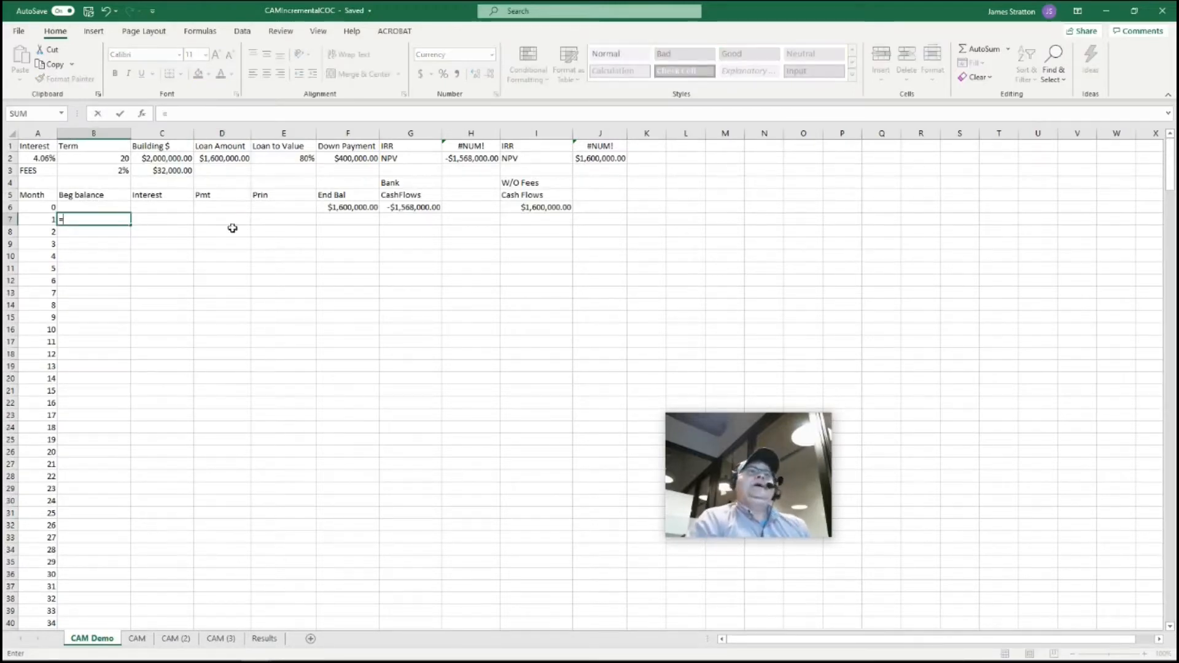
left_click(347, 207)
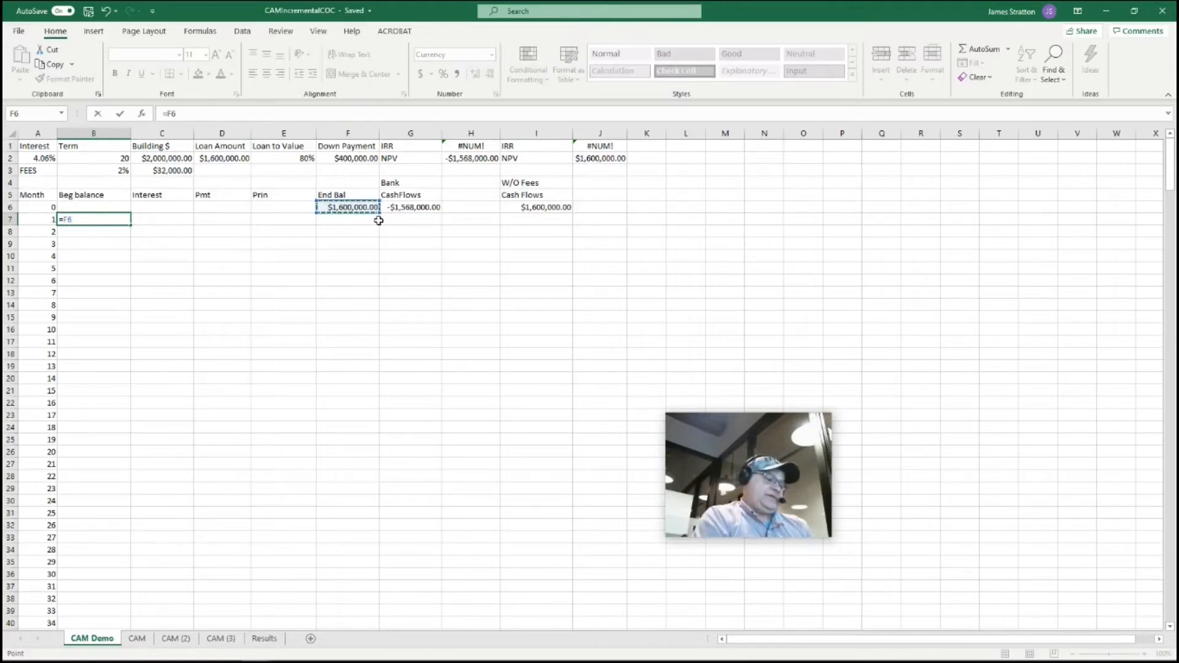
key("Return")
Calculate month 1's interest in C7 with =B7*$A$2/12, keeping the interest rate reference absolute
left_click(159, 220)
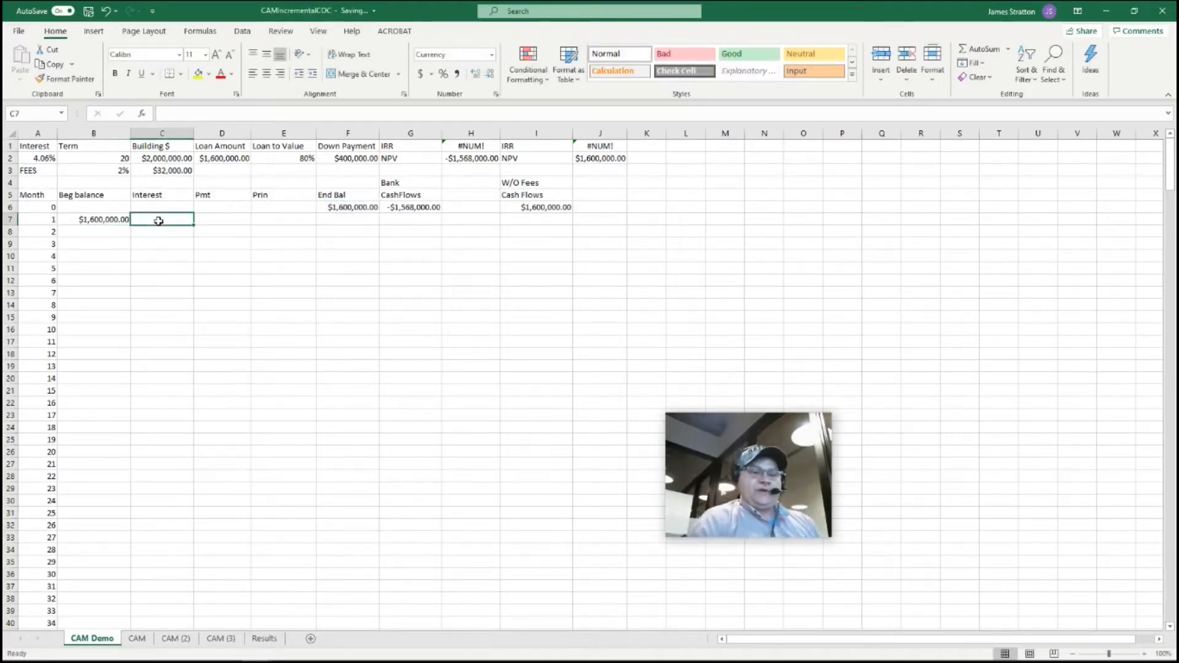
type("=")
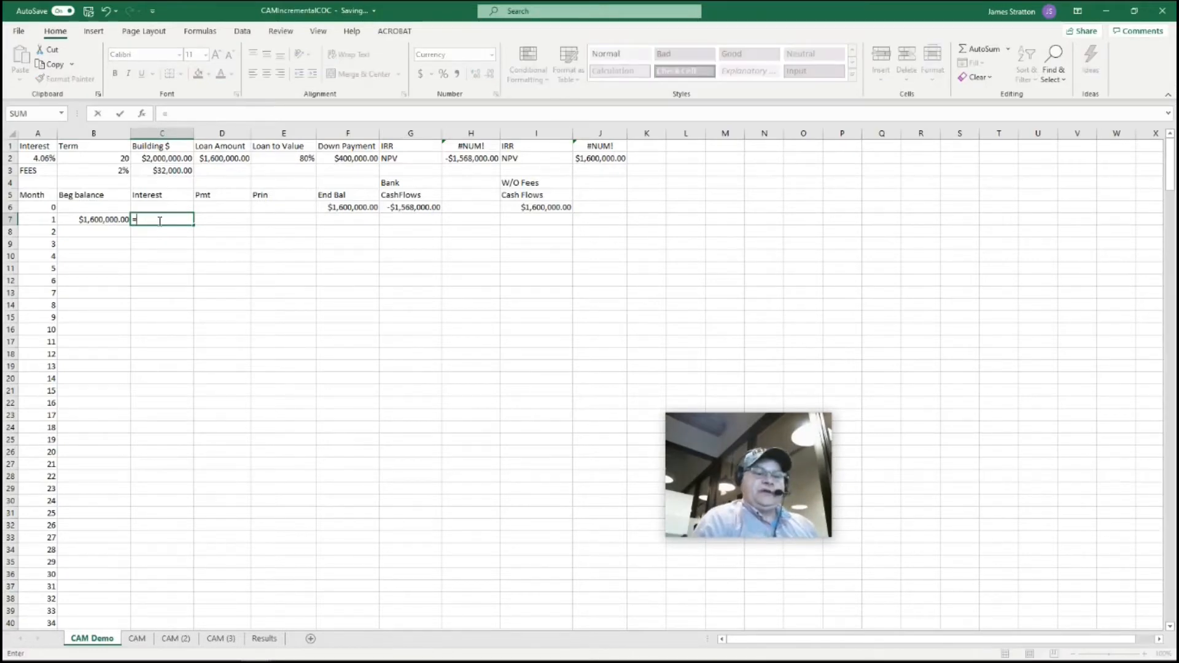
left_click(97, 223)
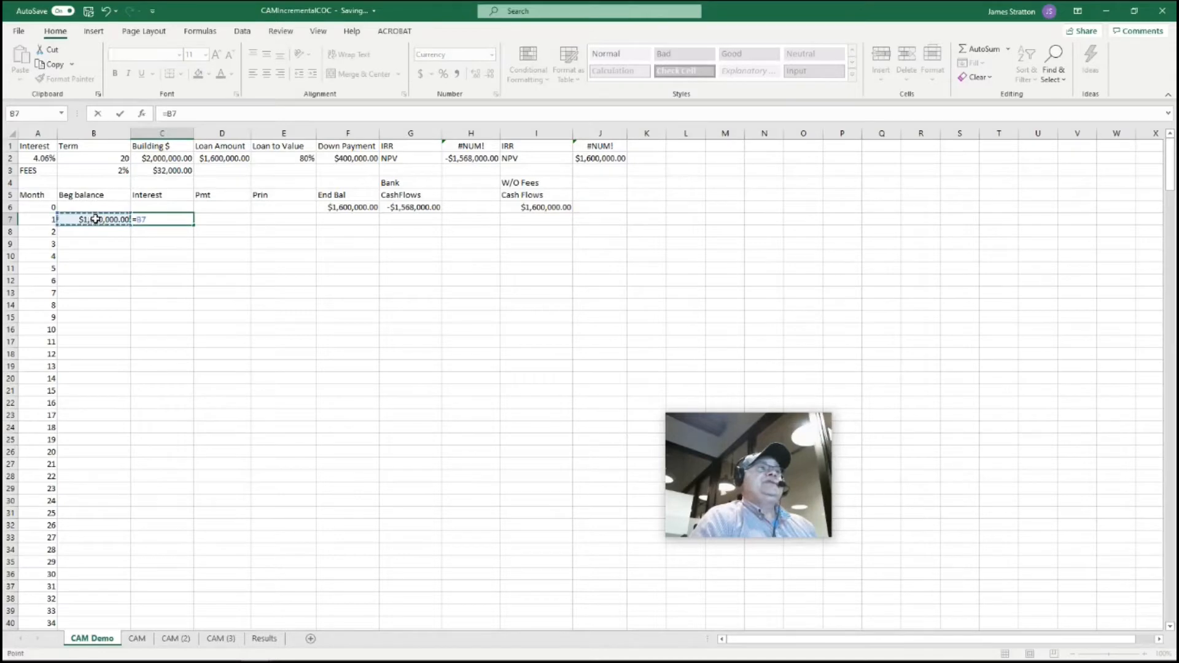
type("*")
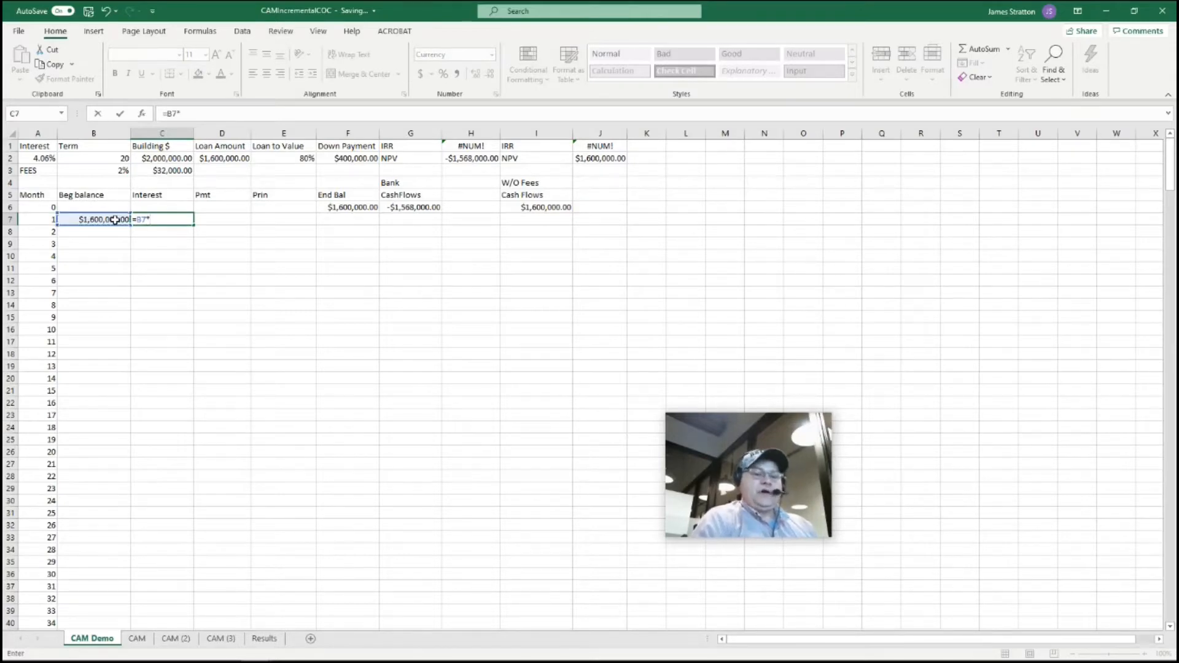
left_click(43, 159)
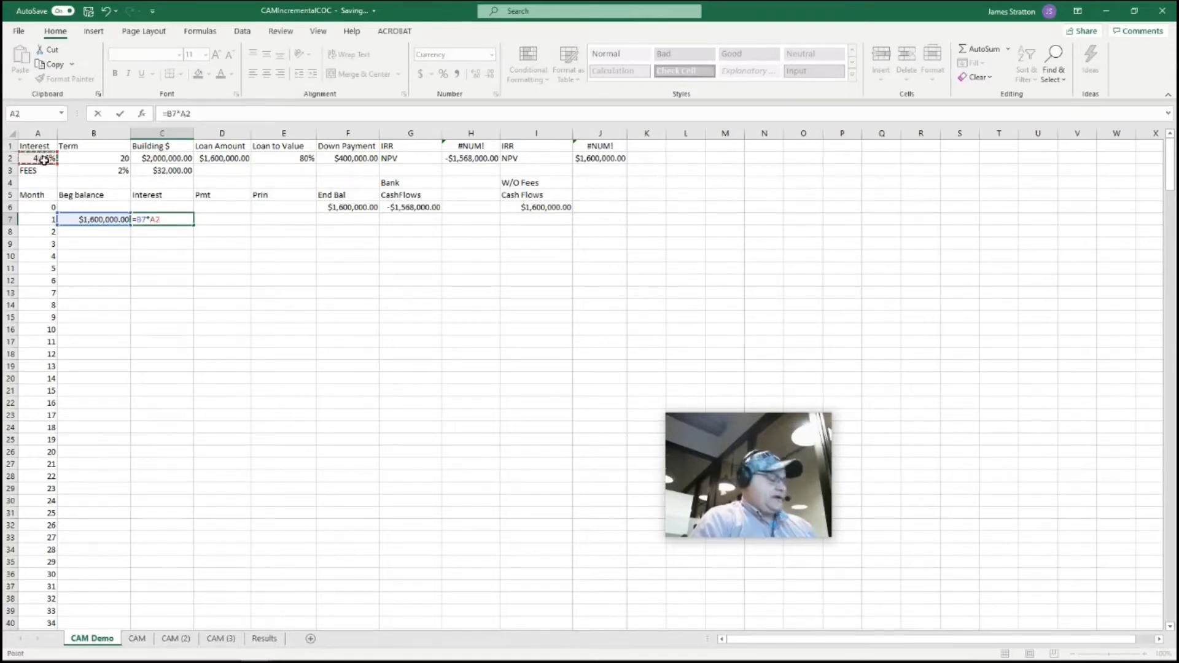
key("F4")
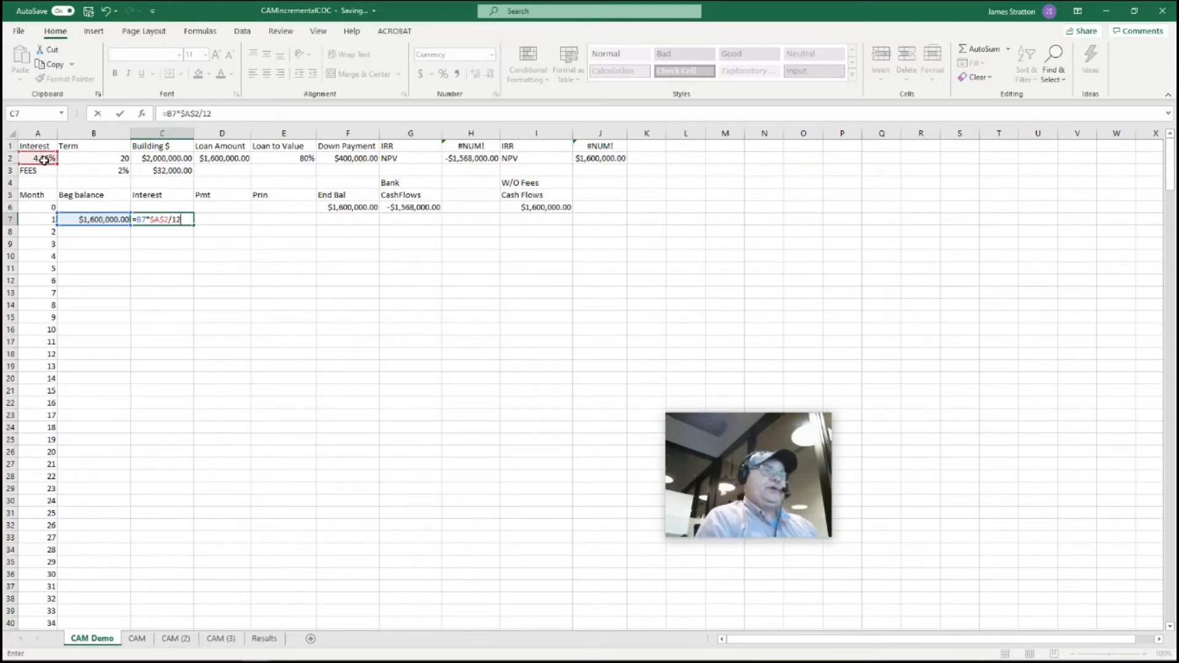
type("/12")
key("Return")
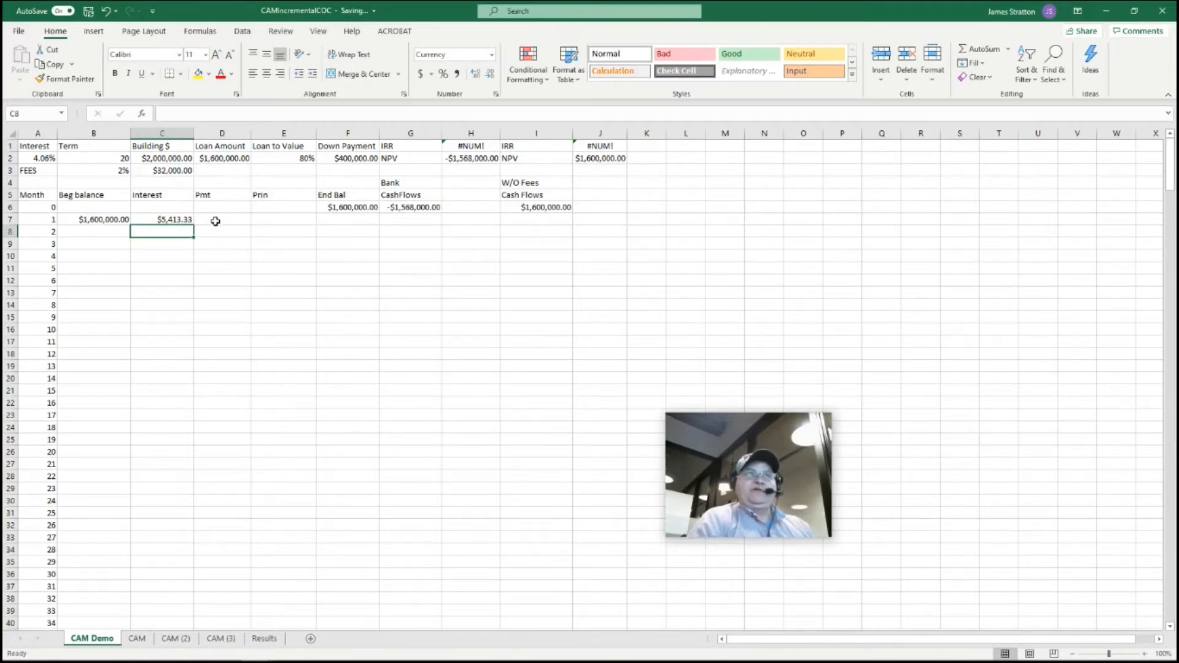
Calculate month 1's constant principal in E7 as loan amount over term in months with =$D$2/($B$2*12)
left_click(271, 220)
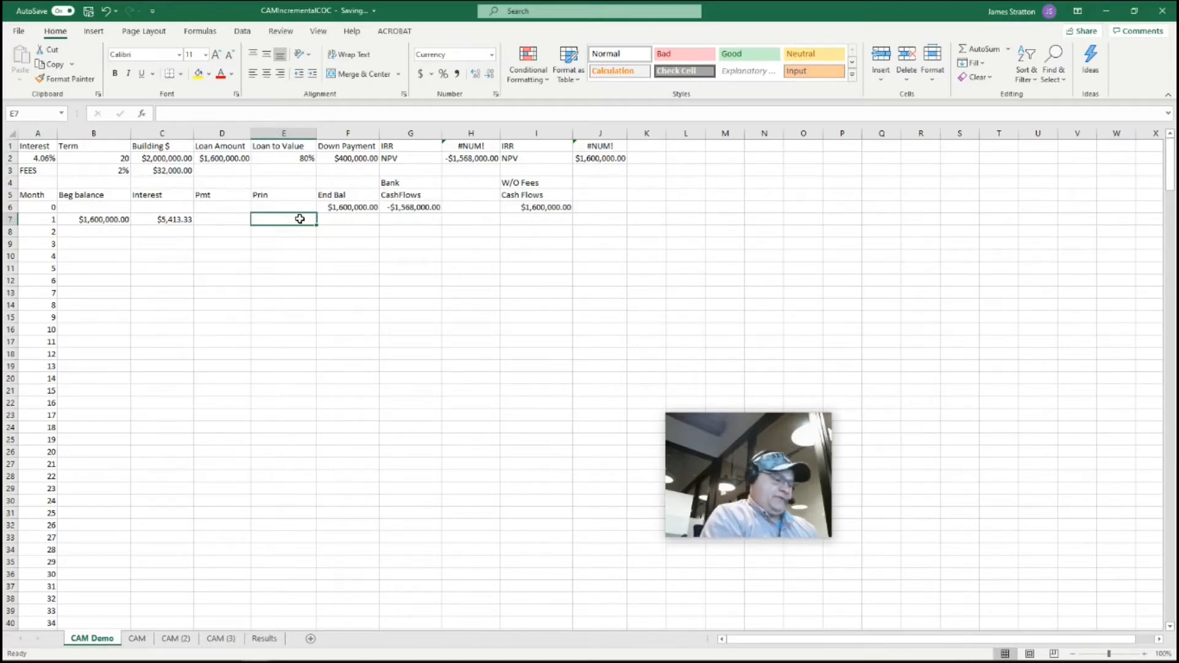
type("=")
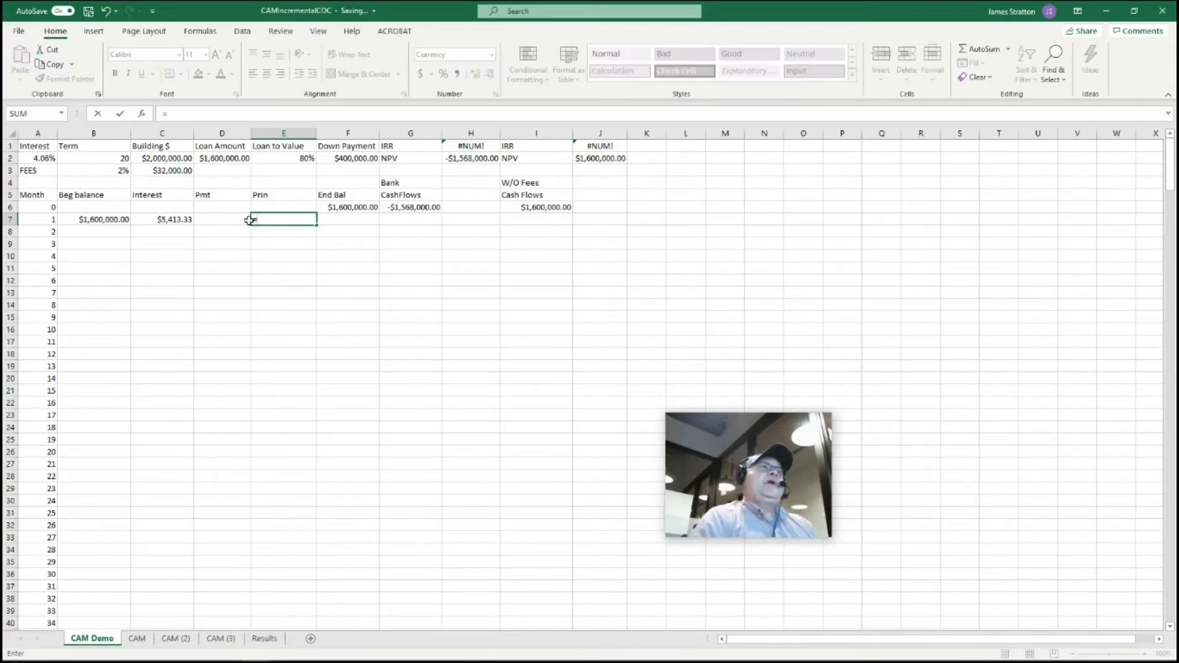
left_click(218, 158)
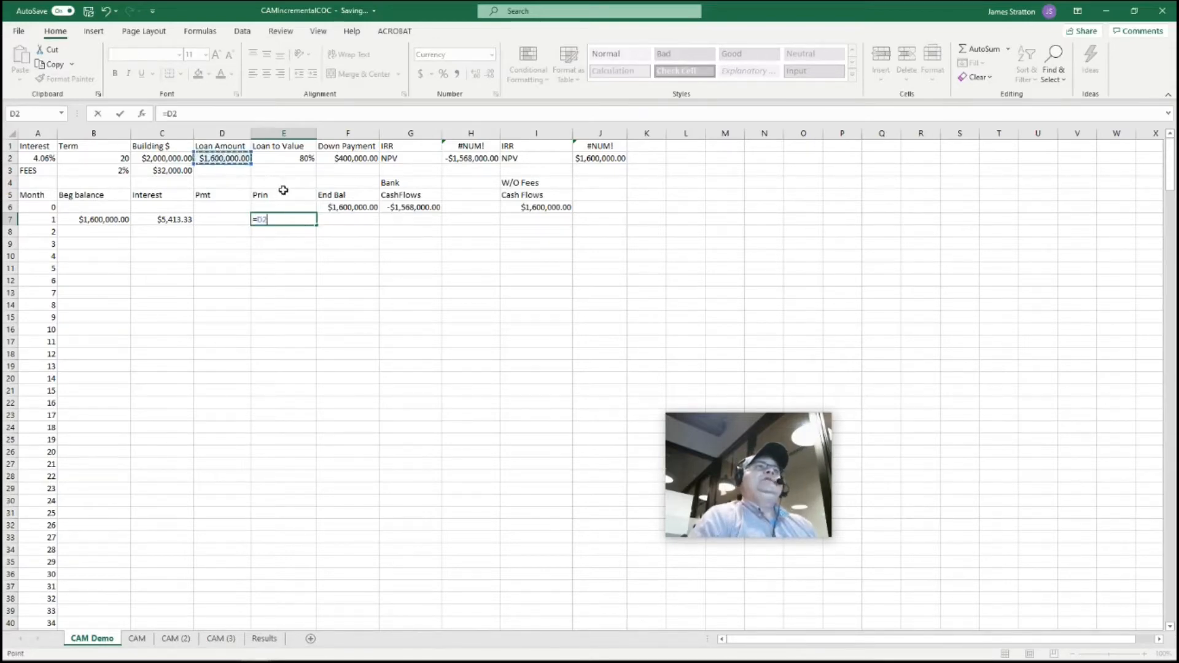
key("F4")
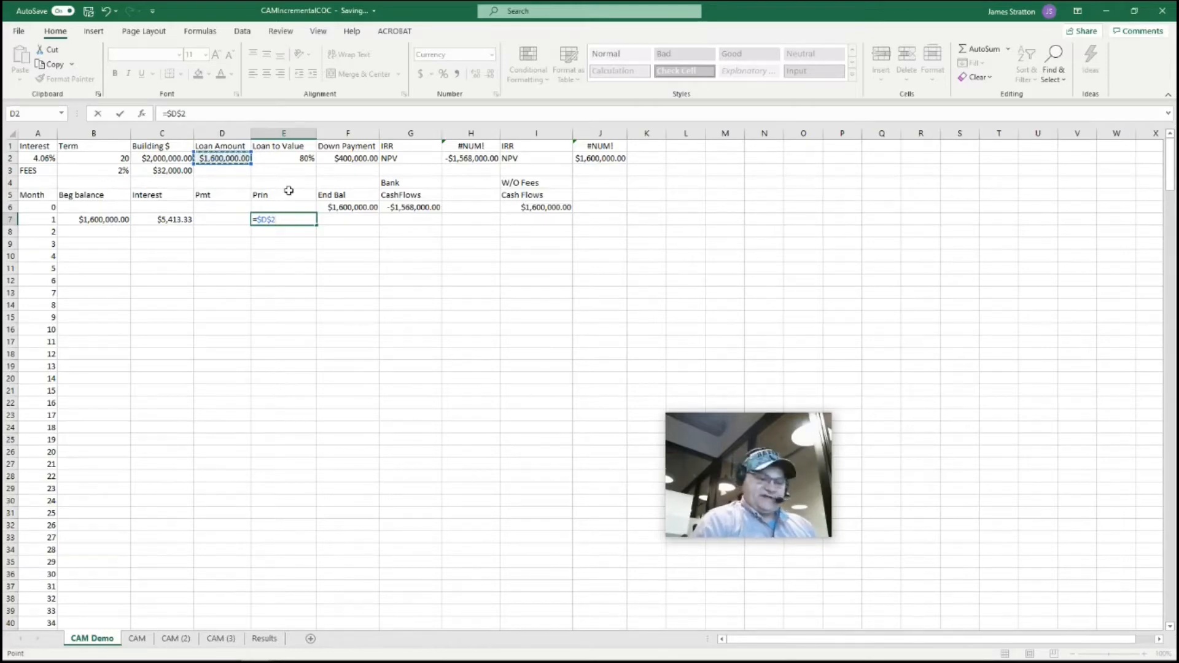
type("/")
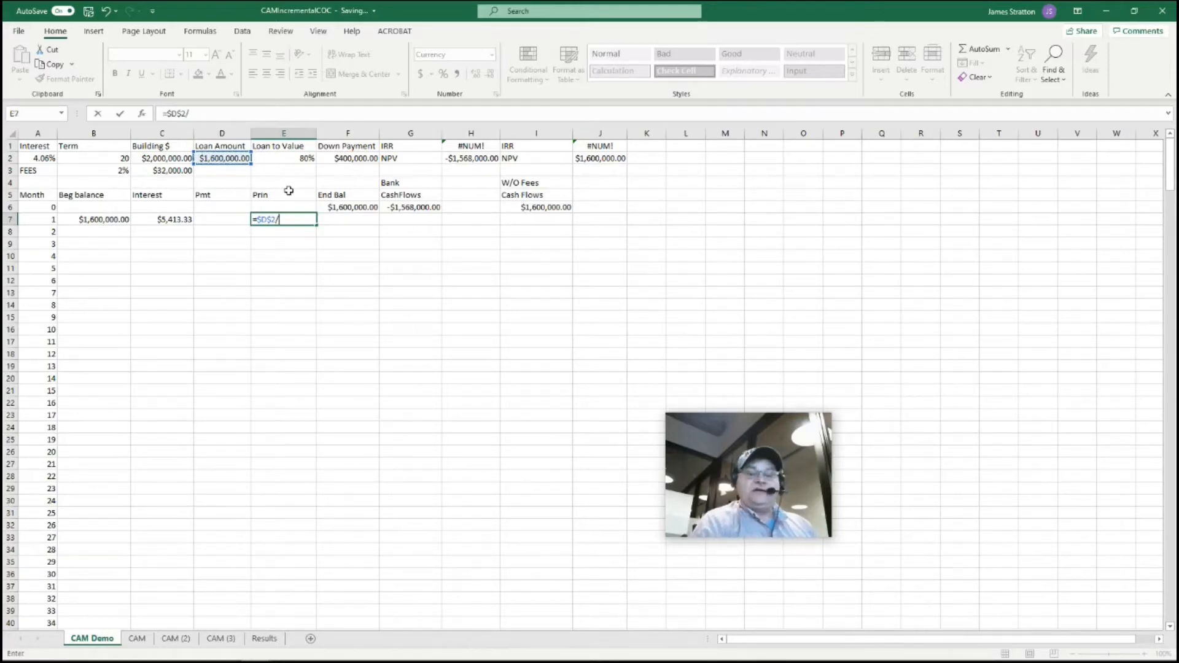
left_click(108, 161)
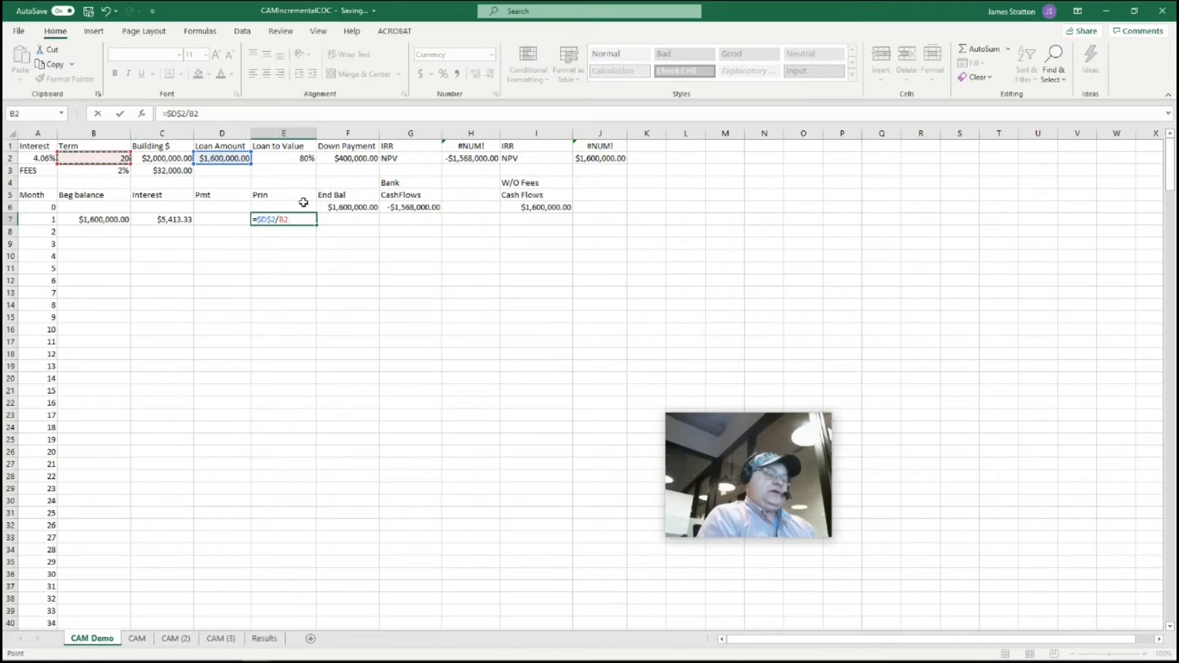
key("BackSpace")
key("BackSpace")
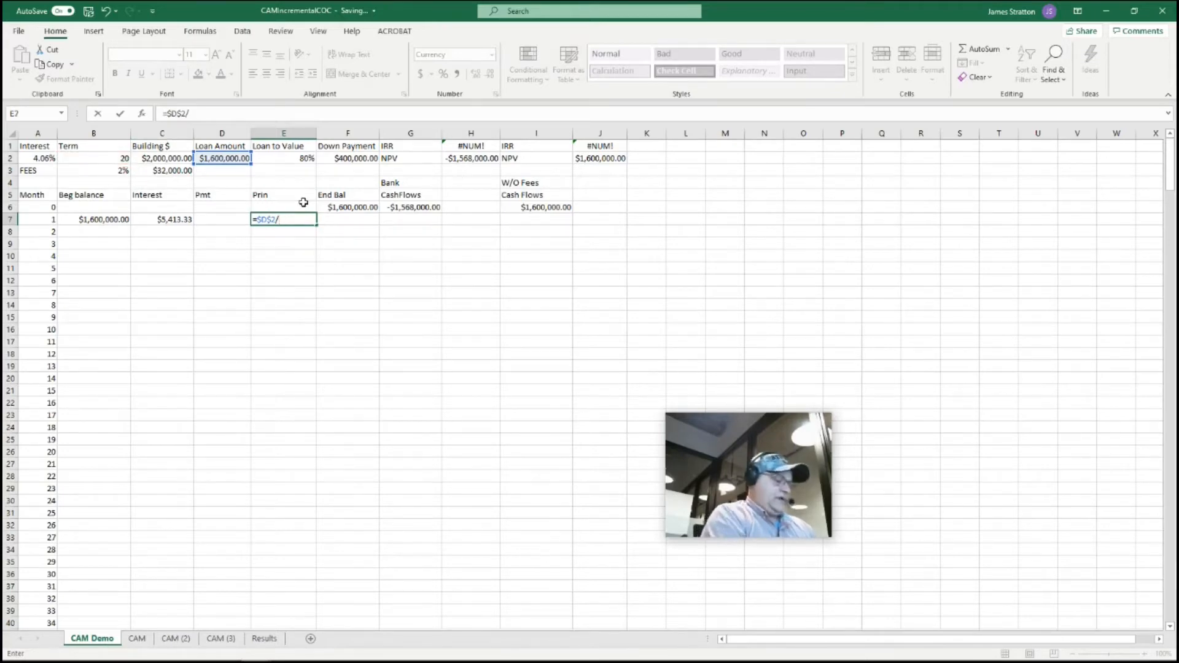
left_click(108, 158)
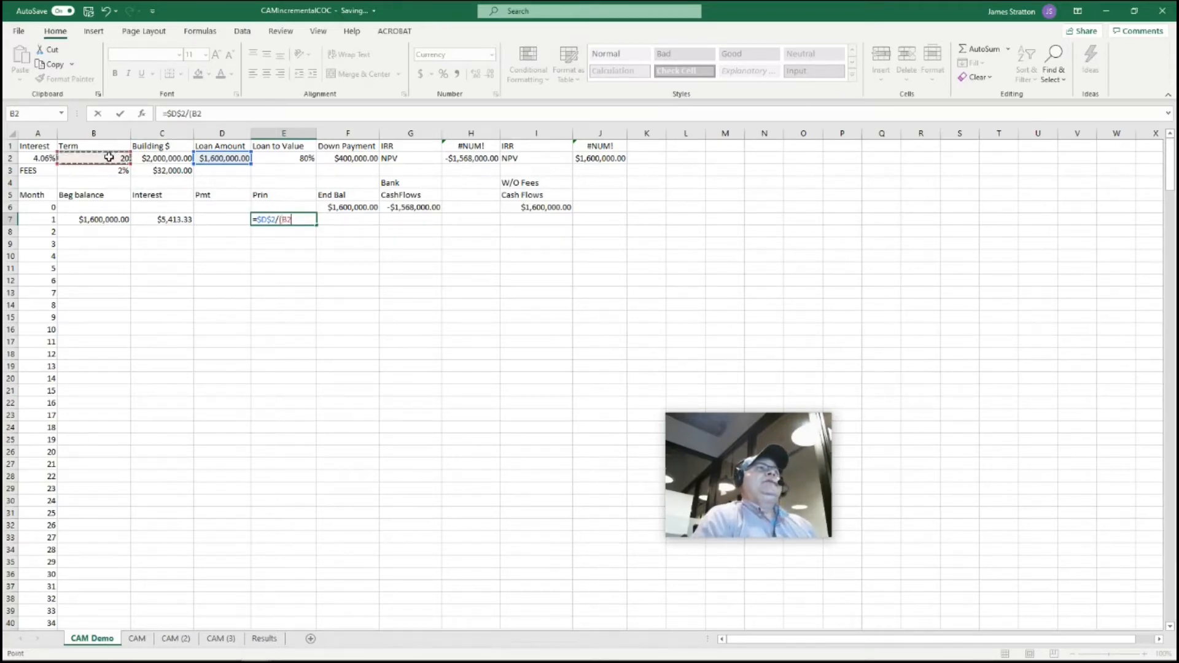
key("F4")
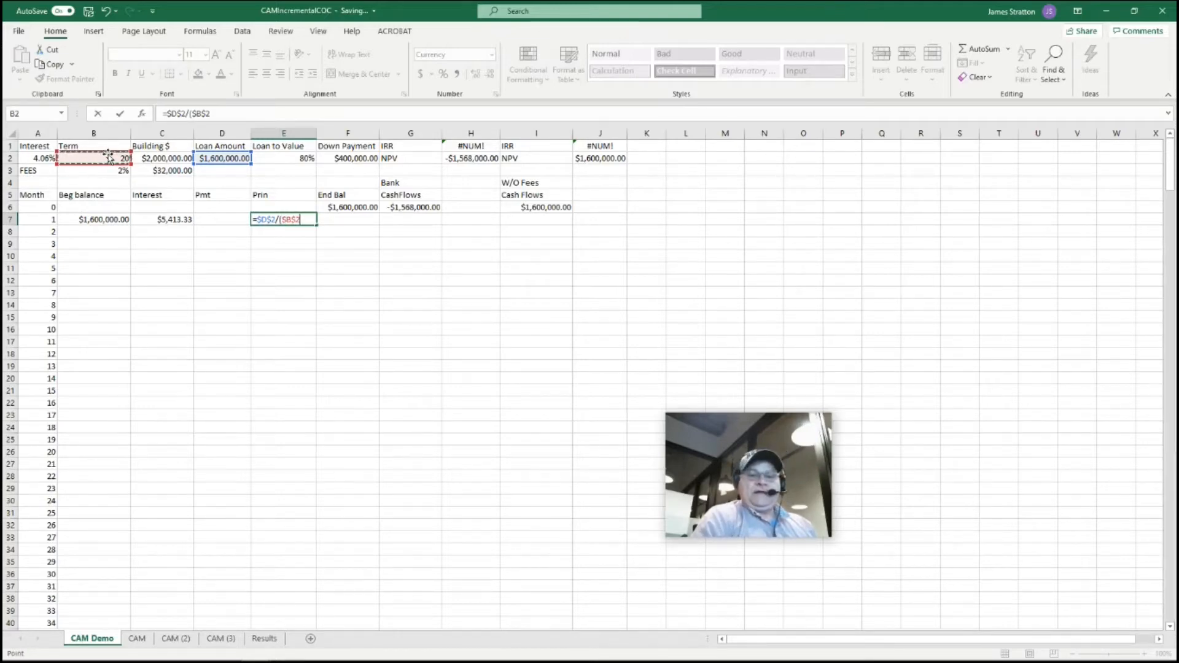
type("*")
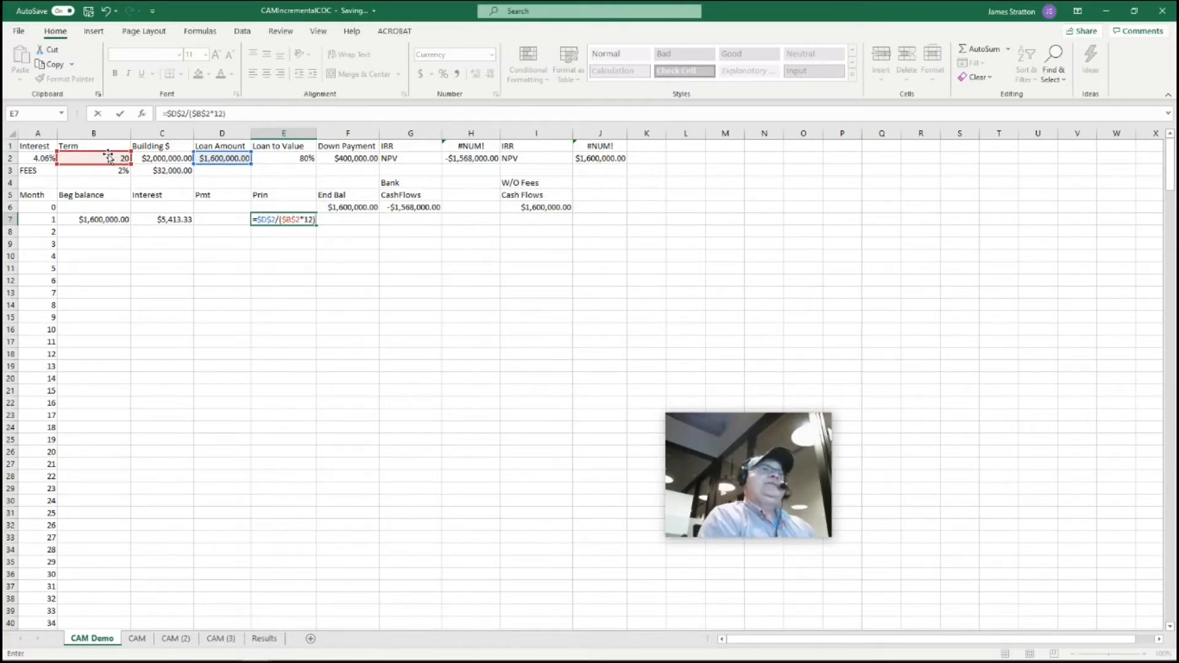
key("Return")
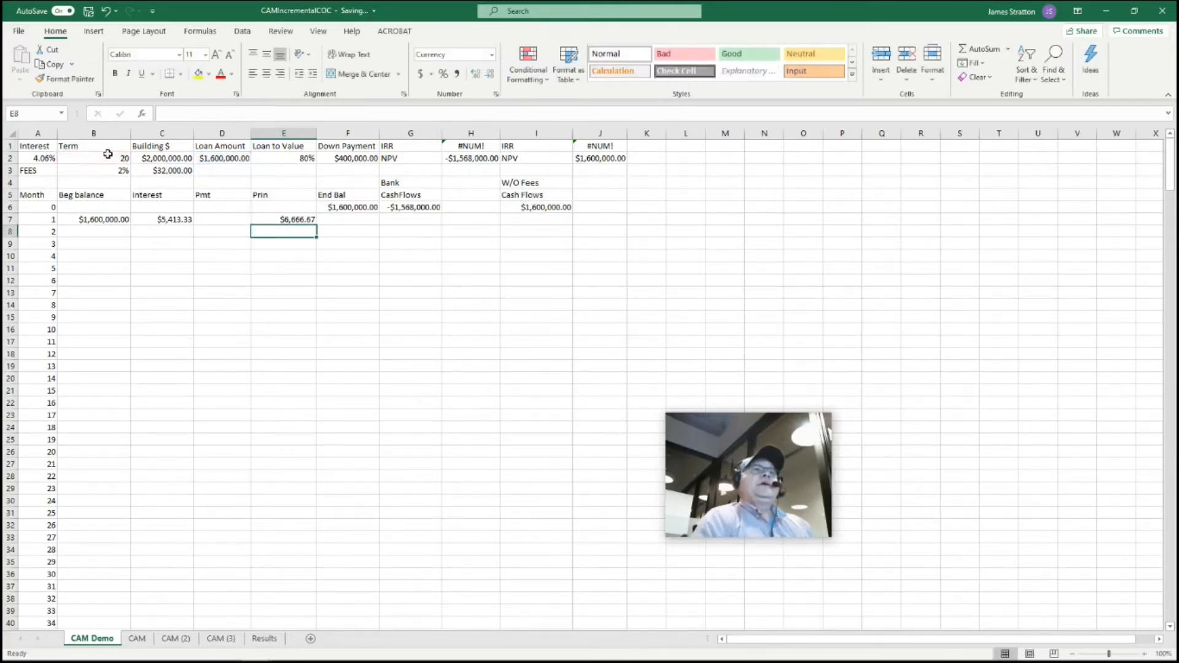
Calculate month 1's payment in D7 as interest plus principal with =C7+E7
left_click(207, 218)
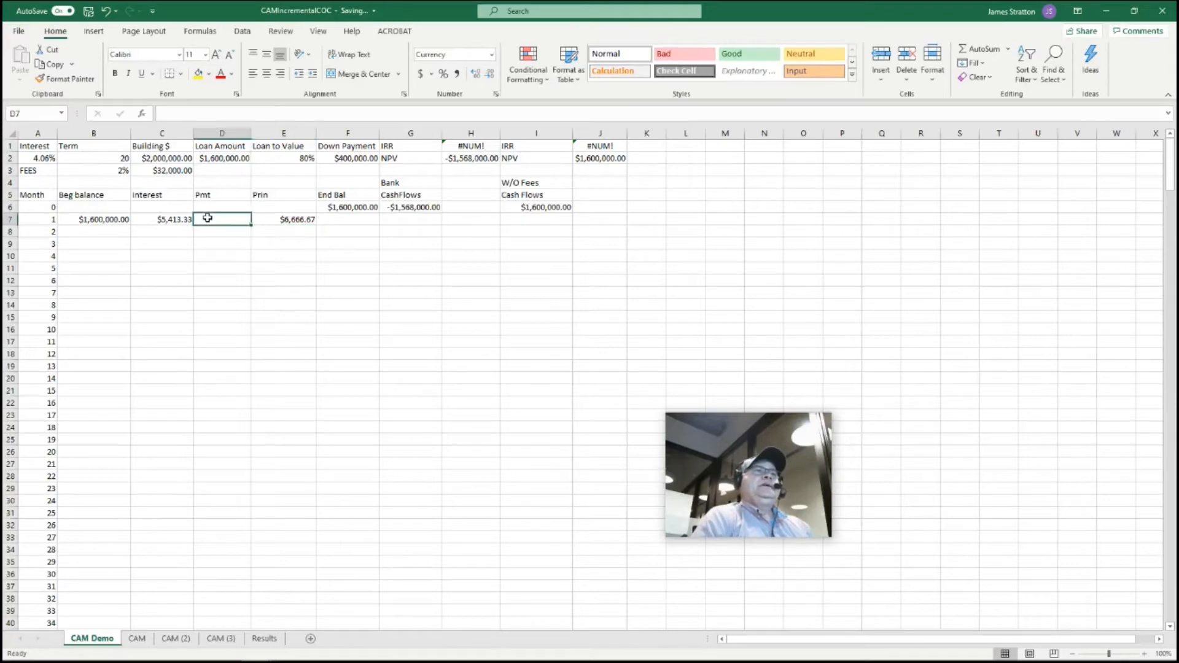
type("=")
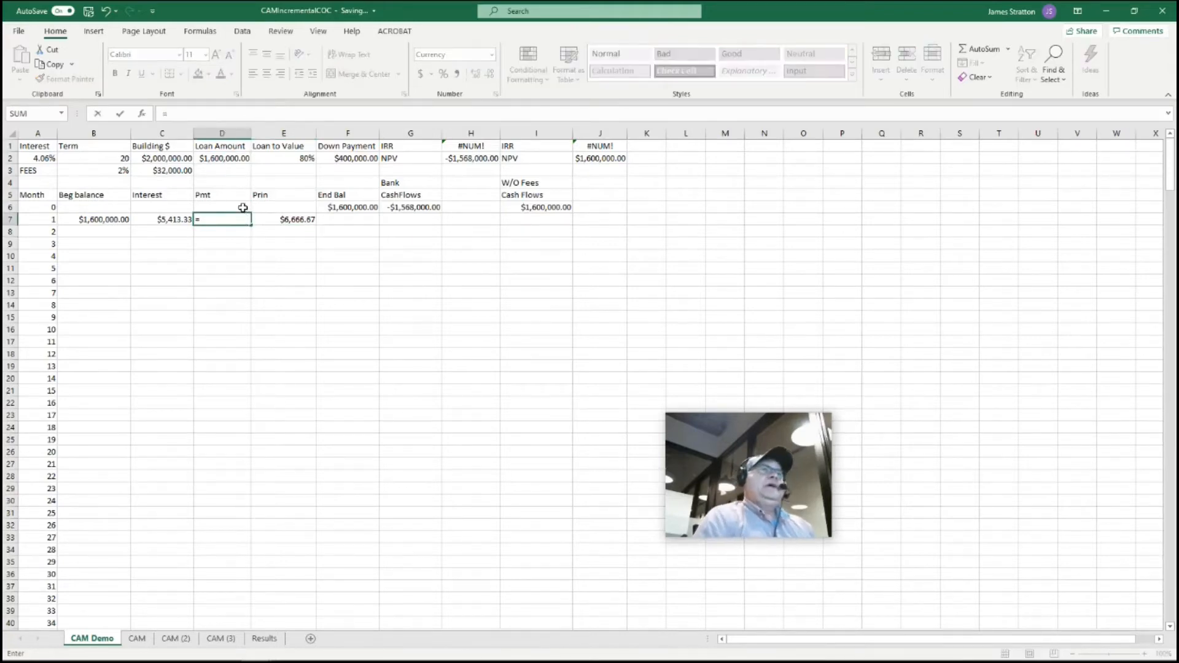
left_click(175, 219)
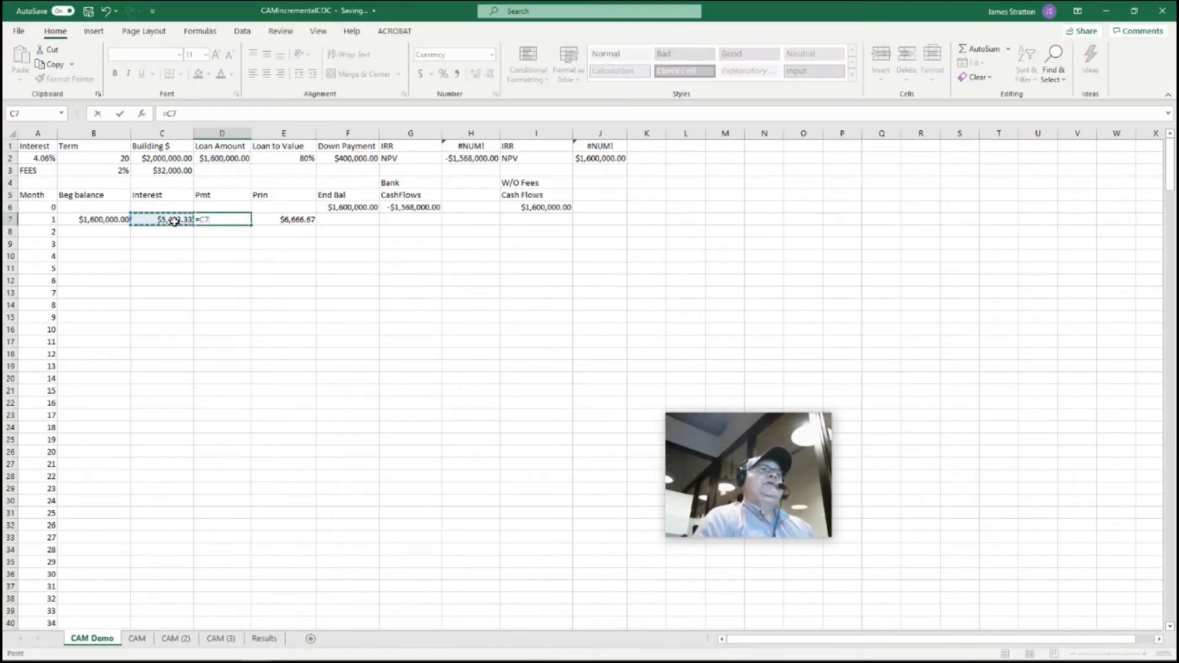
type("+")
left_click(293, 219)
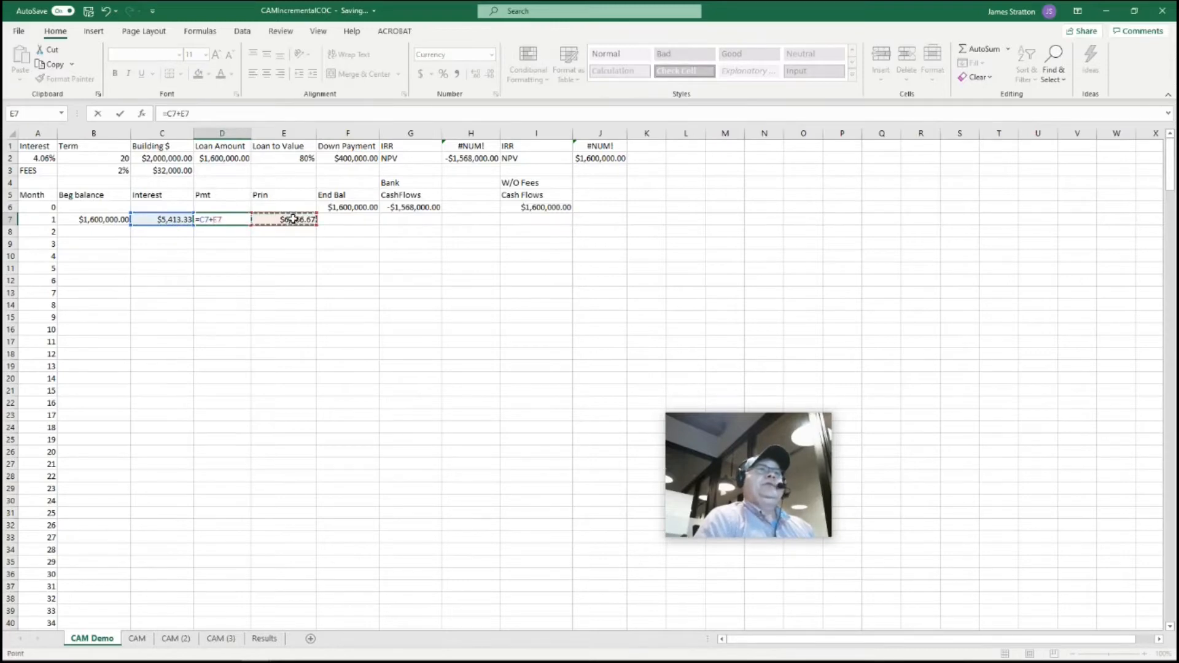
key("Return")
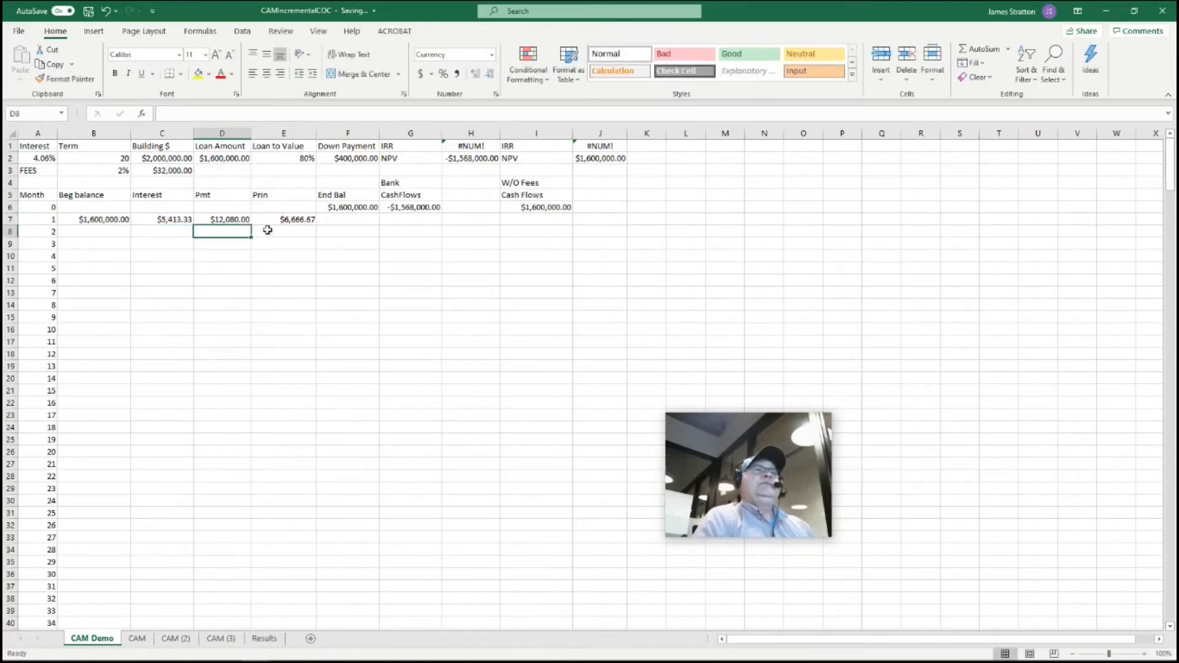
Calculate month 1's ending balance in F7 as beginning balance minus principal with =B7-E7
left_click(348, 221)
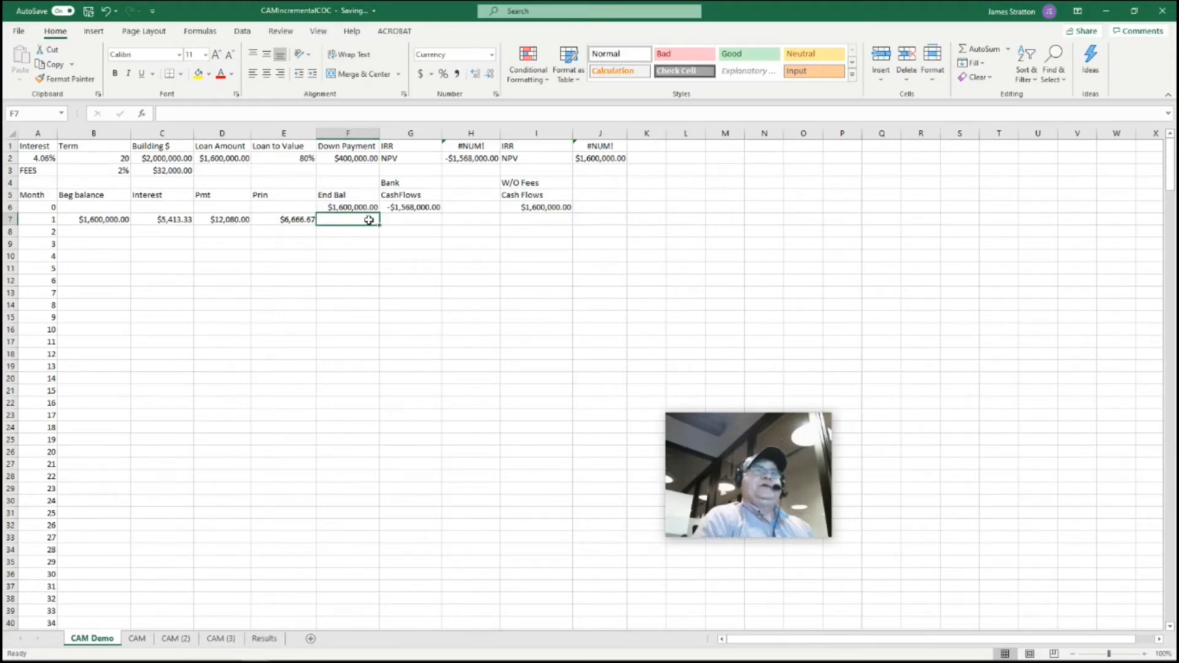
type("=")
left_click(98, 221)
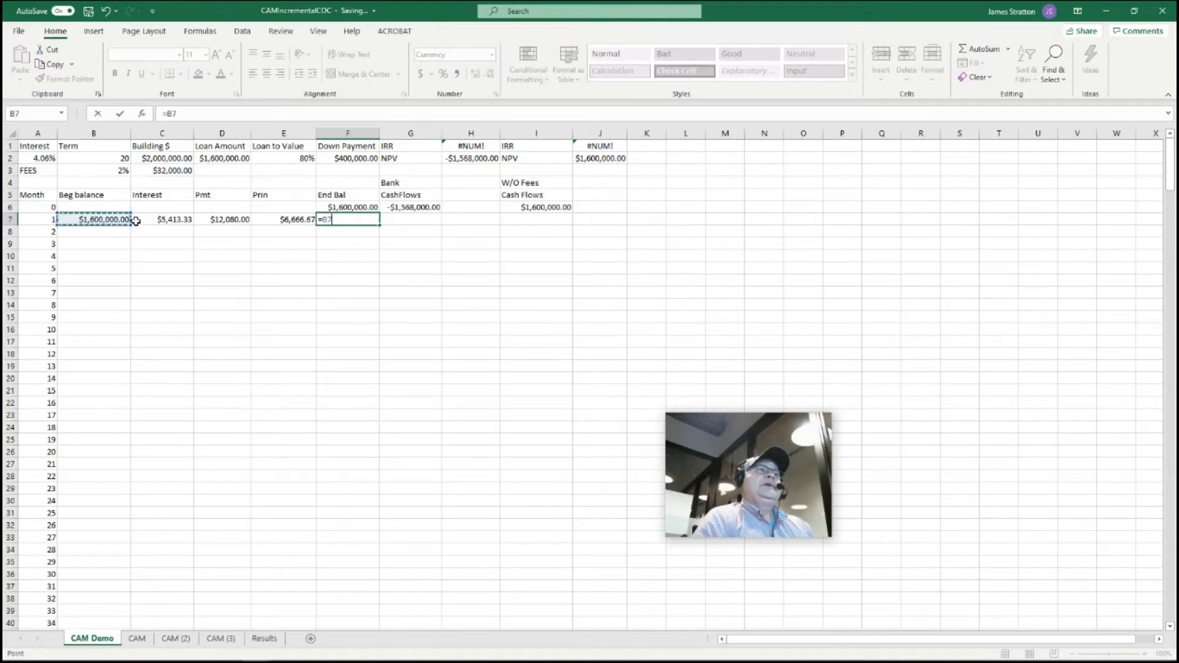
type("-")
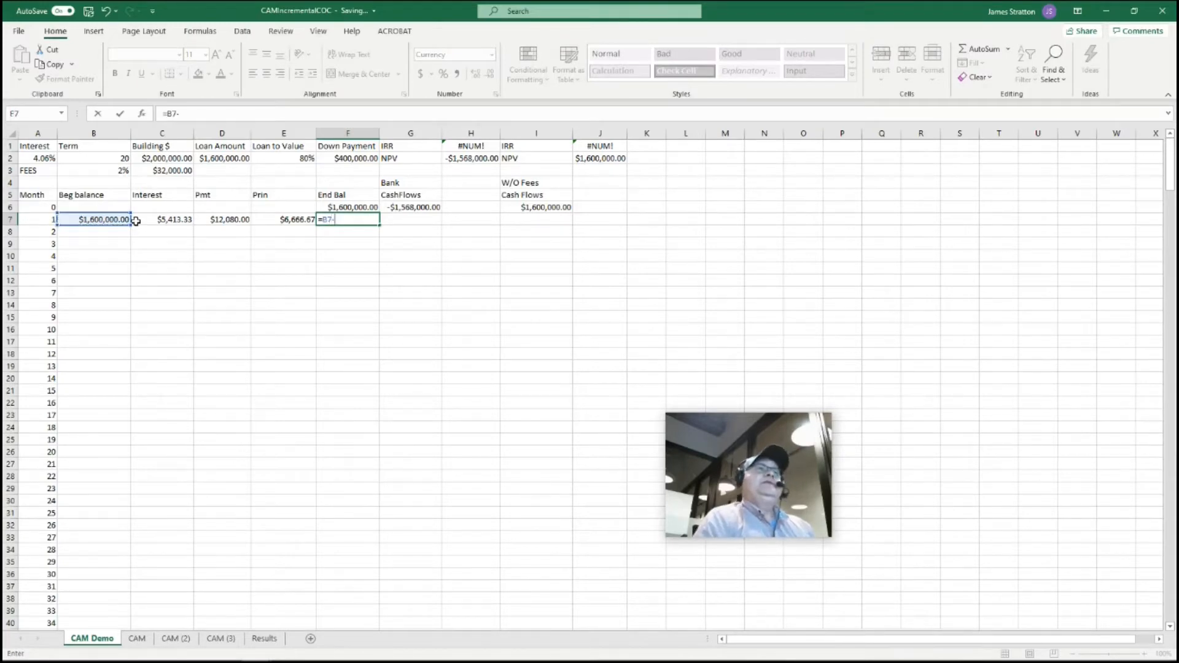
left_click(284, 221)
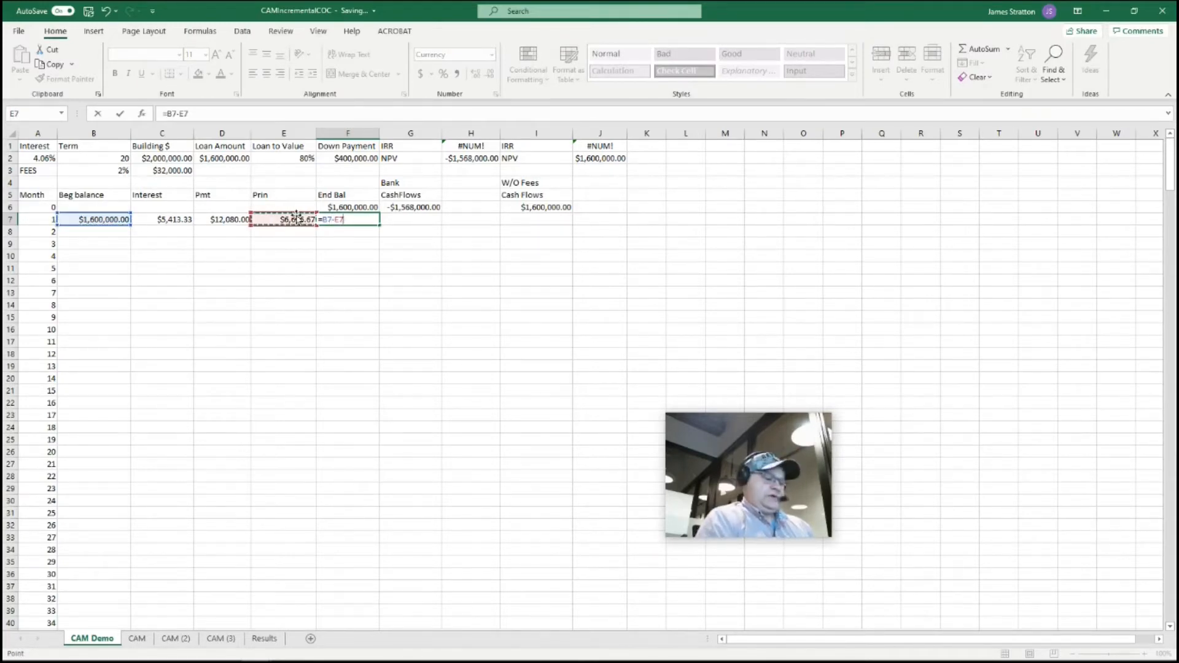
key("Return")
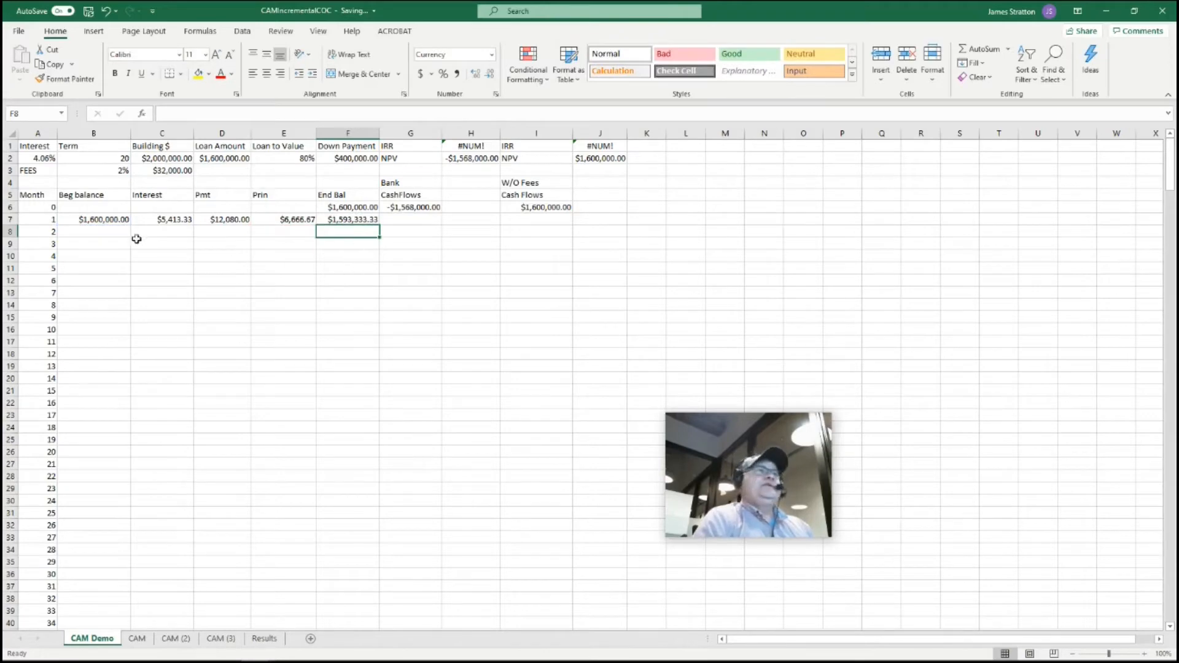
Fill the month 1 formulas in B7:F7 down through month 240 and check the schedule to its last row
left_click_drag(96, 222, 339, 222)
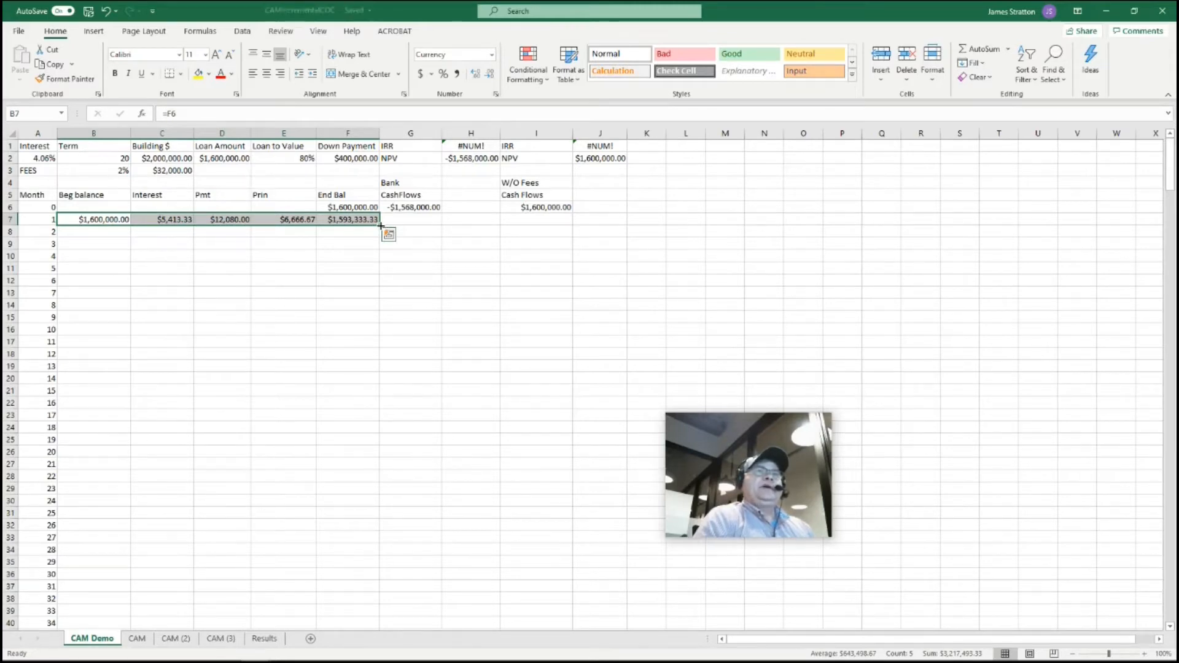
double_click(381, 225)
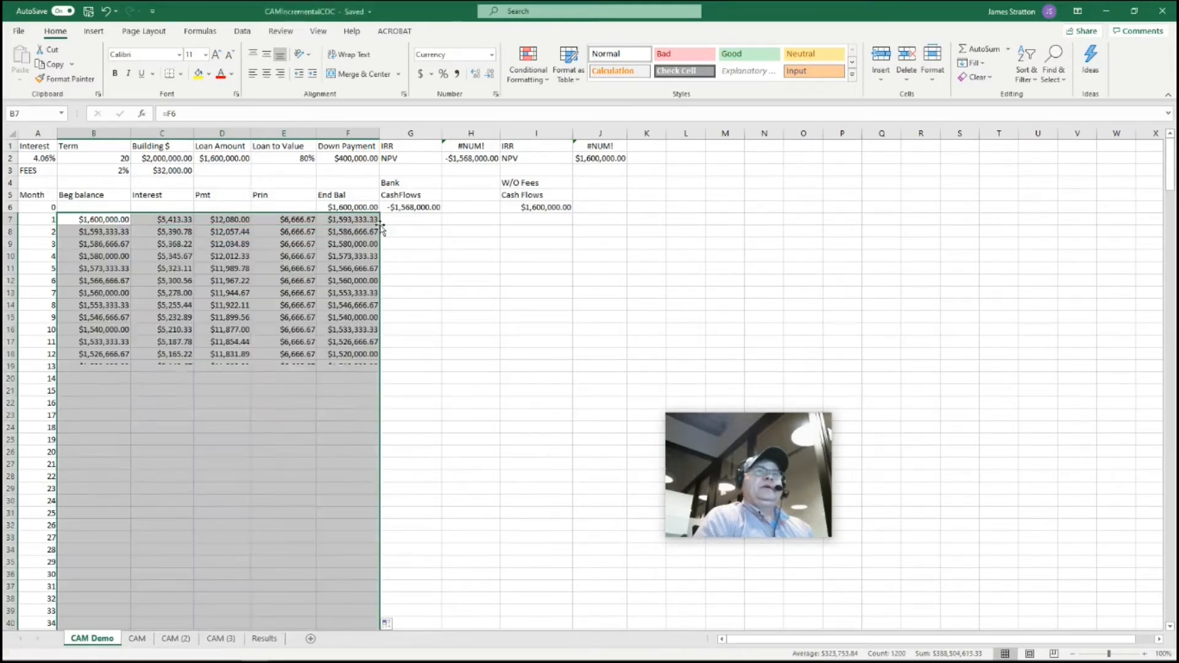
left_click(526, 444)
scroll(432, 437, "down", 20)
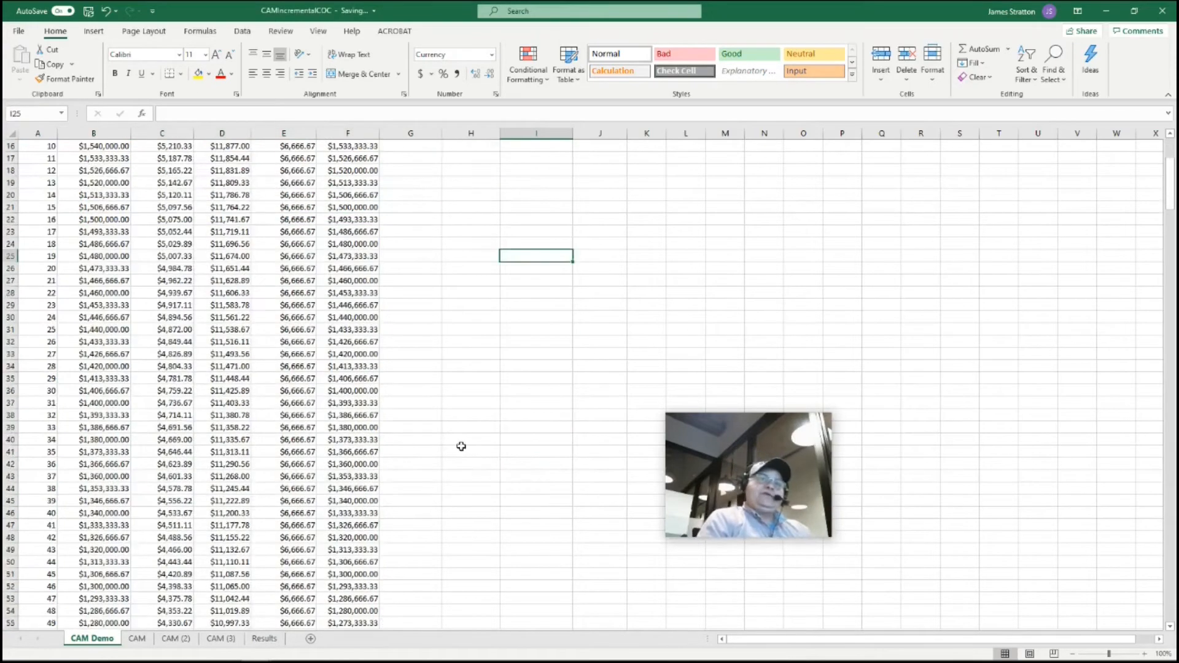
scroll(472, 455, "down", 20)
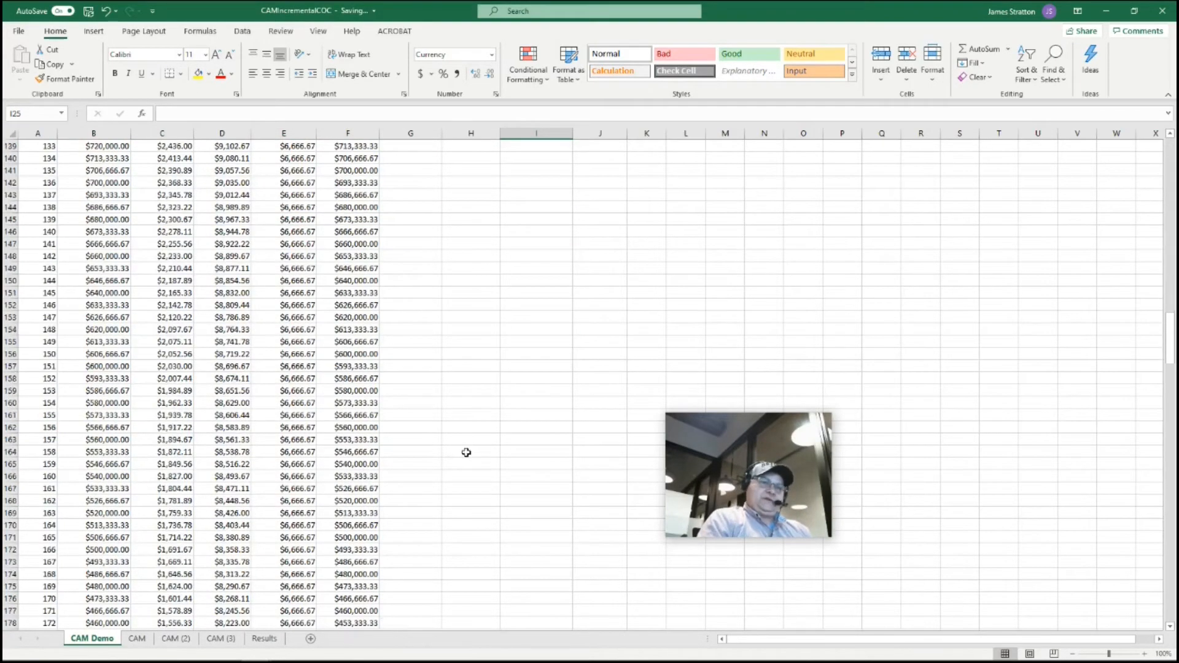
scroll(453, 445, "down", 15)
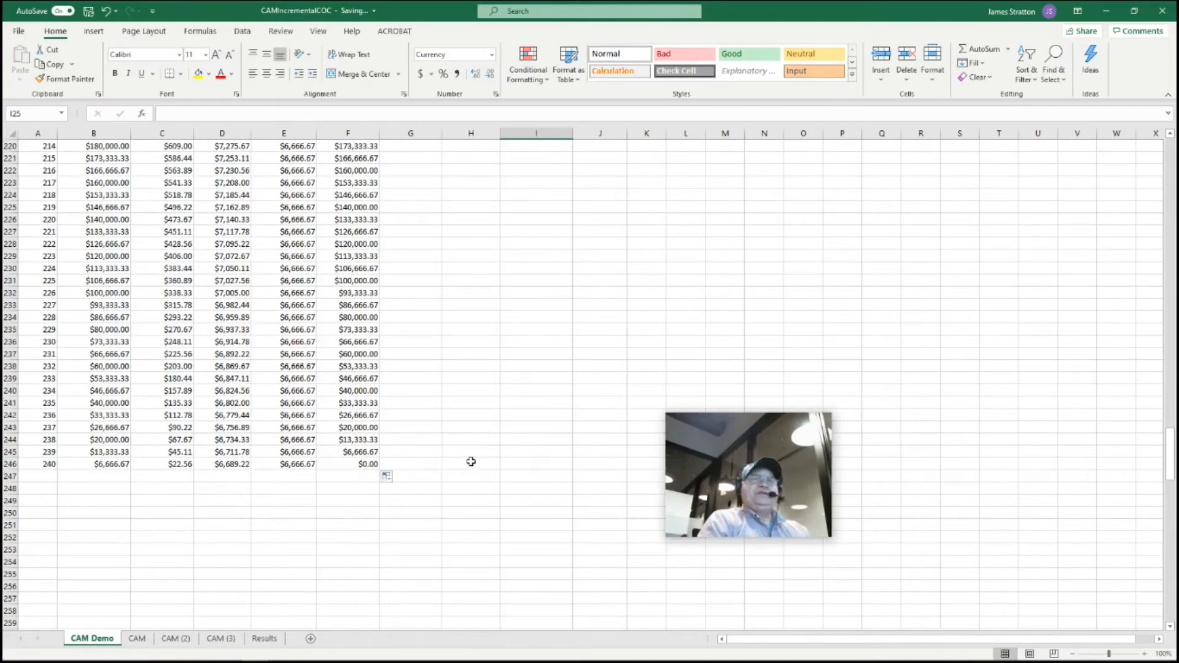
scroll(476, 461, "up", 20)
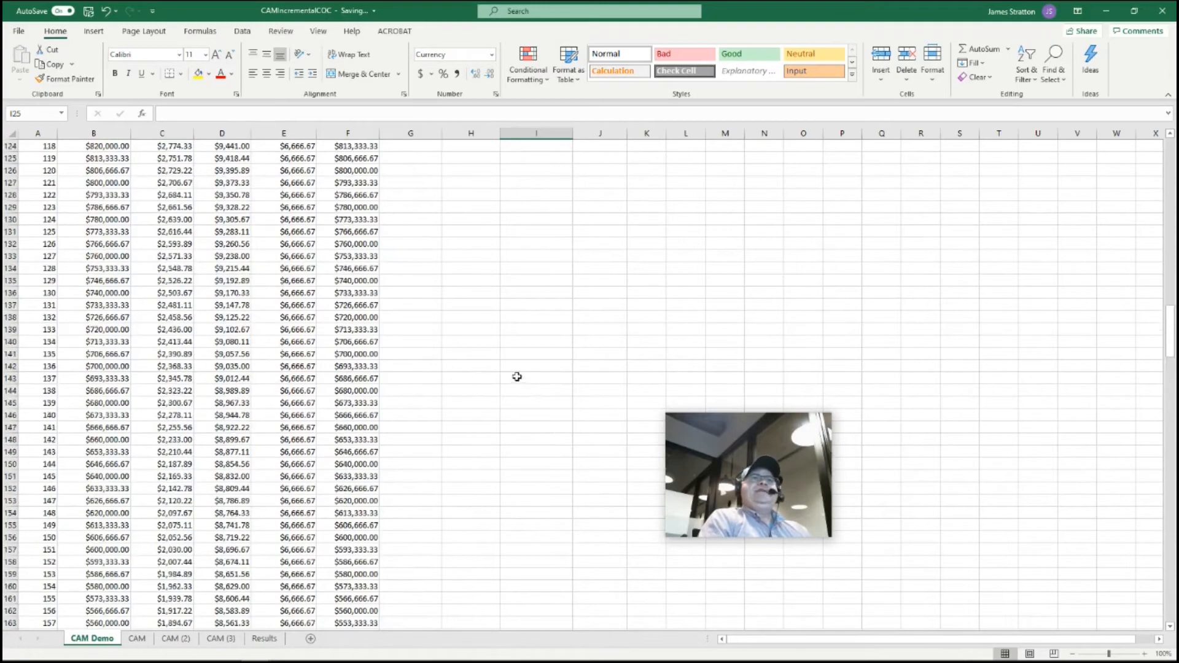
scroll(515, 370, "up", 20)
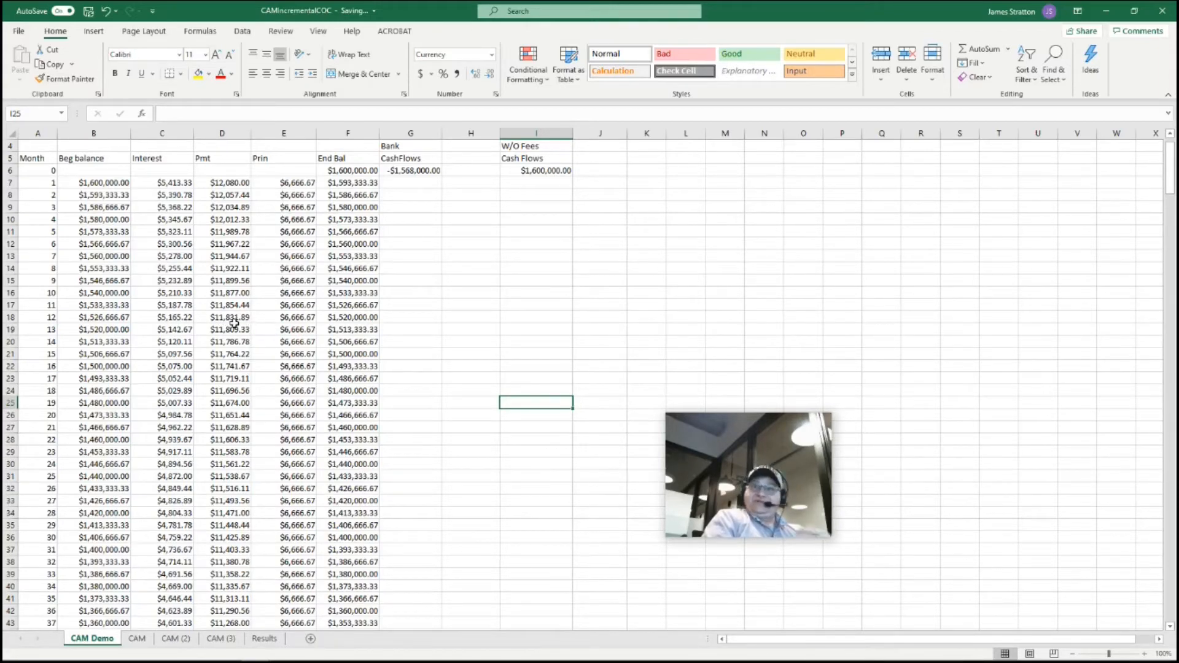
Set month 1's bank cash flow in G7 to the payment with =D7 and fill it down through month 240
left_click(416, 188)
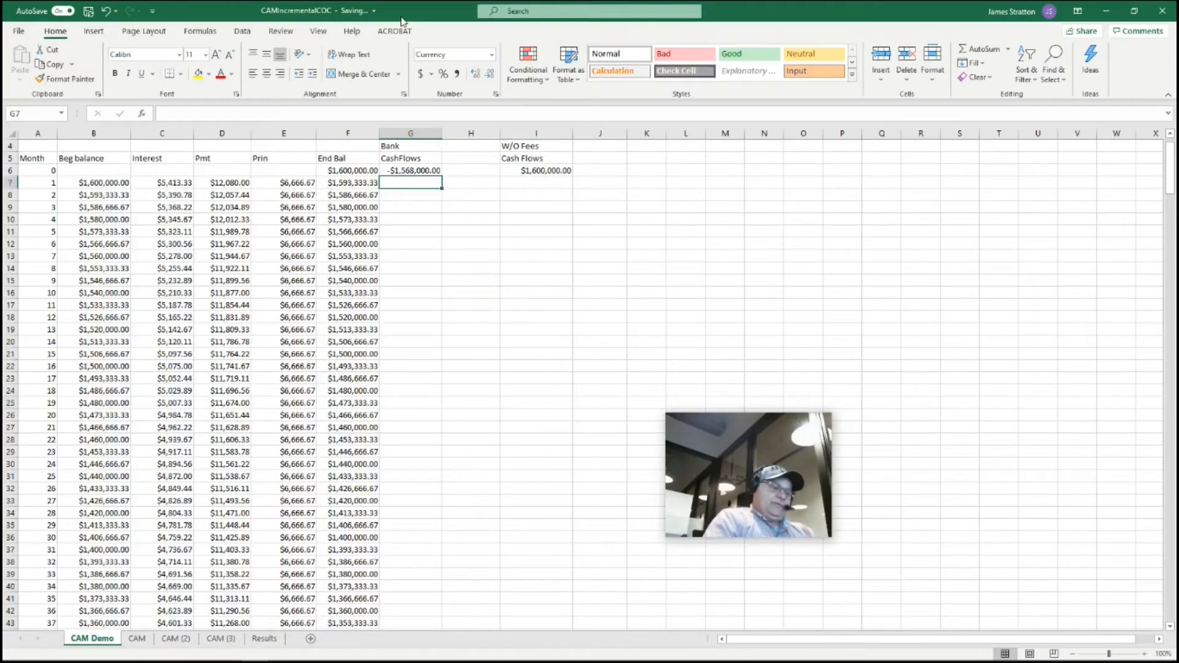
type("=")
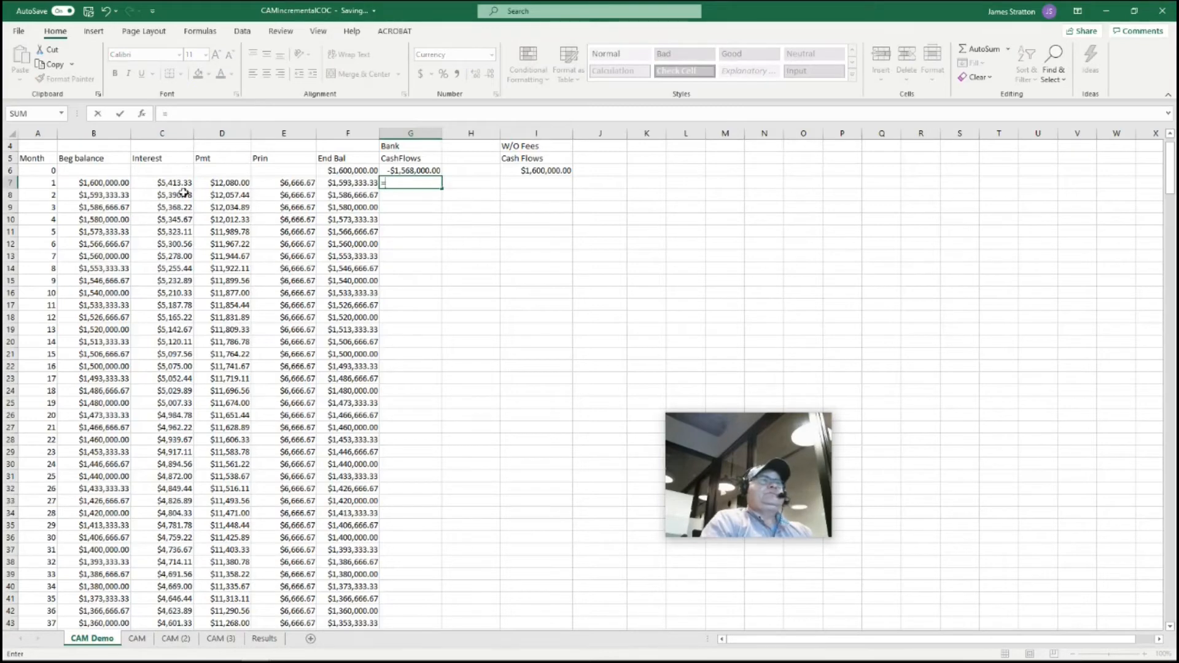
left_click(228, 185)
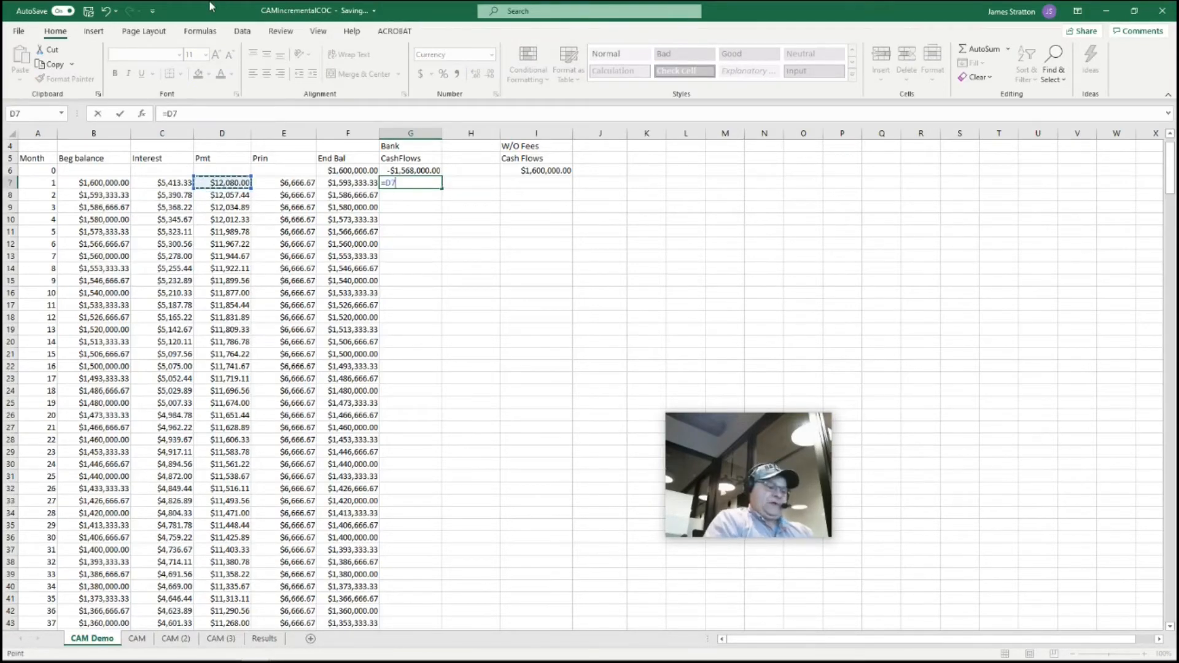
key("Return")
left_click(434, 183)
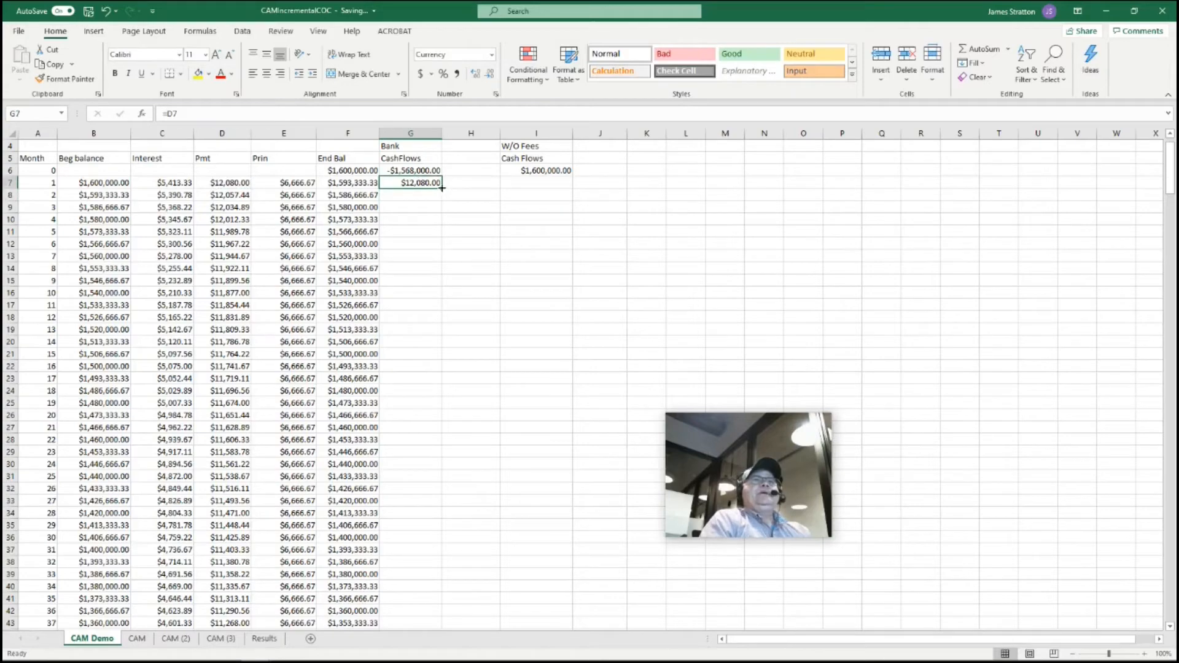
double_click(442, 188)
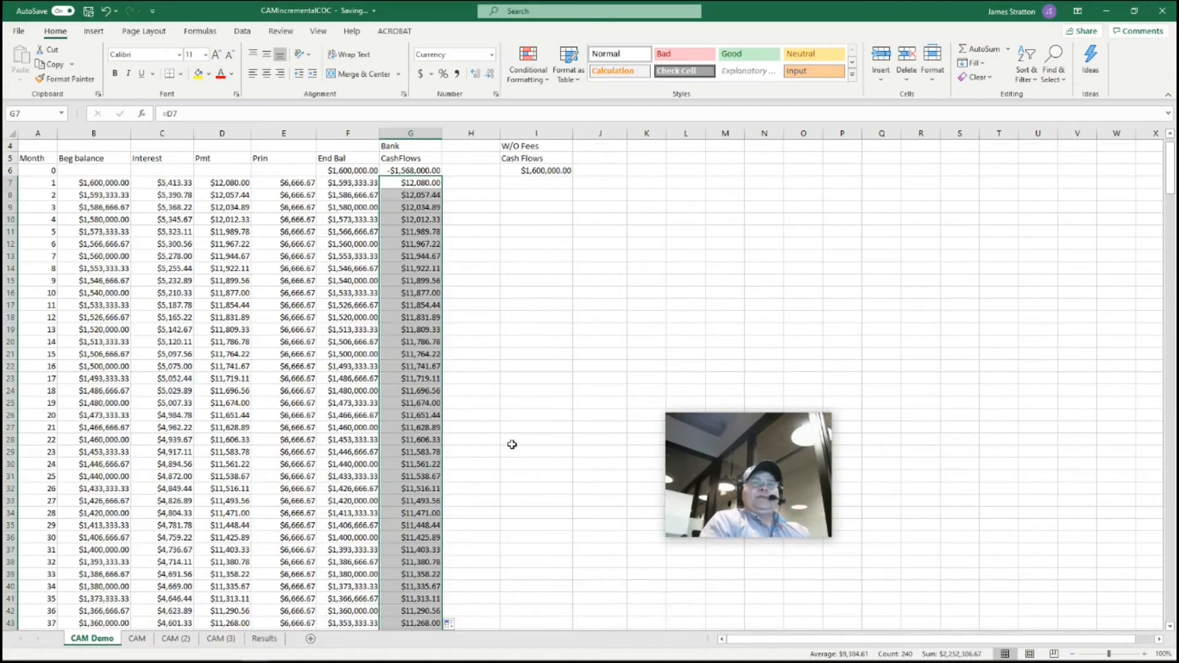
Review the filled bank cash flows through the final months and the bank IRR and NPV above the schedule
scroll(532, 492, "down", 2)
left_click(535, 489)
scroll(534, 485, "down", 19)
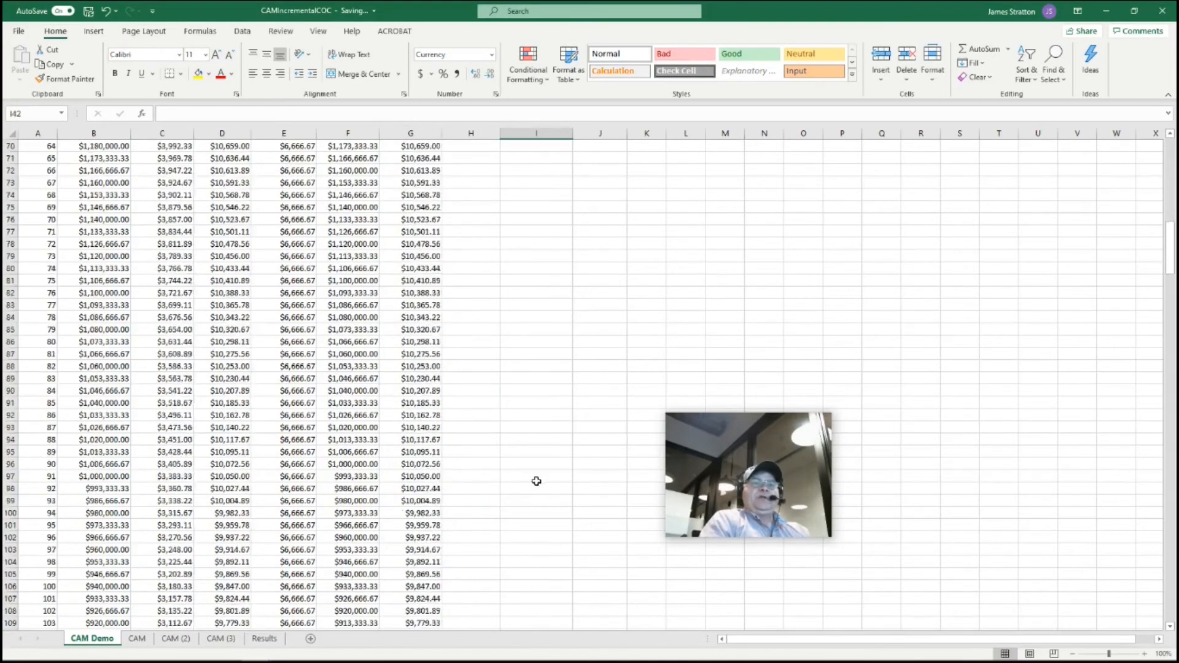
scroll(536, 481, "down", 20)
scroll(540, 472, "down", 20)
scroll(540, 474, "up", 20)
scroll(532, 371, "up", 20)
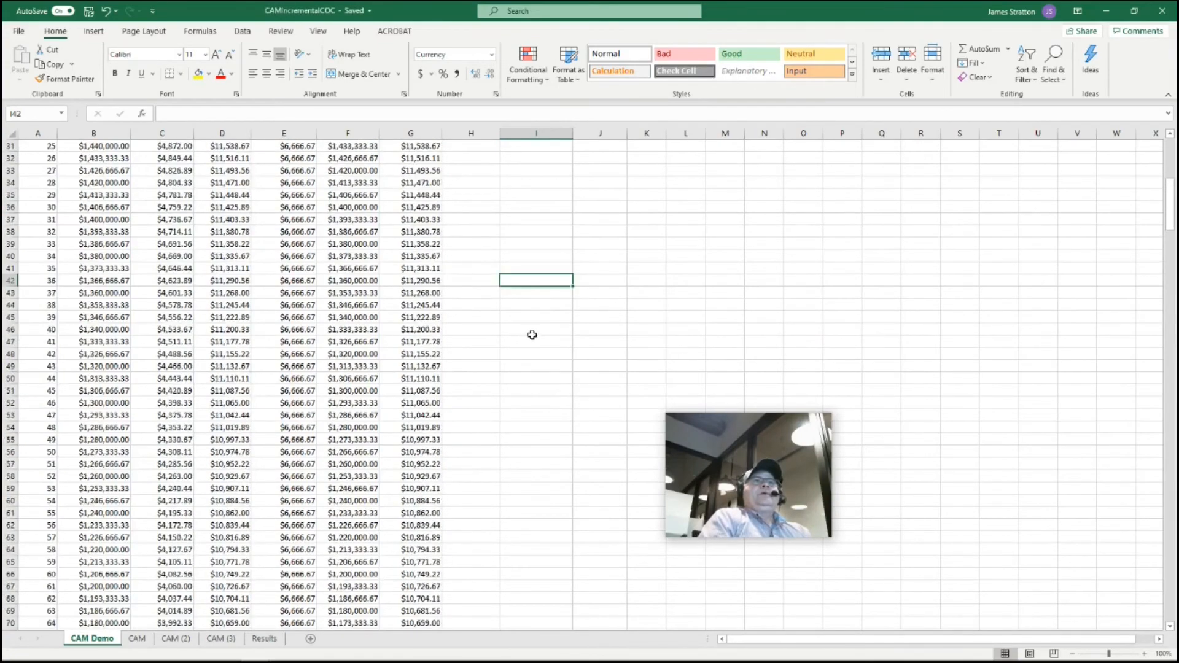
scroll(532, 335, "up", 10)
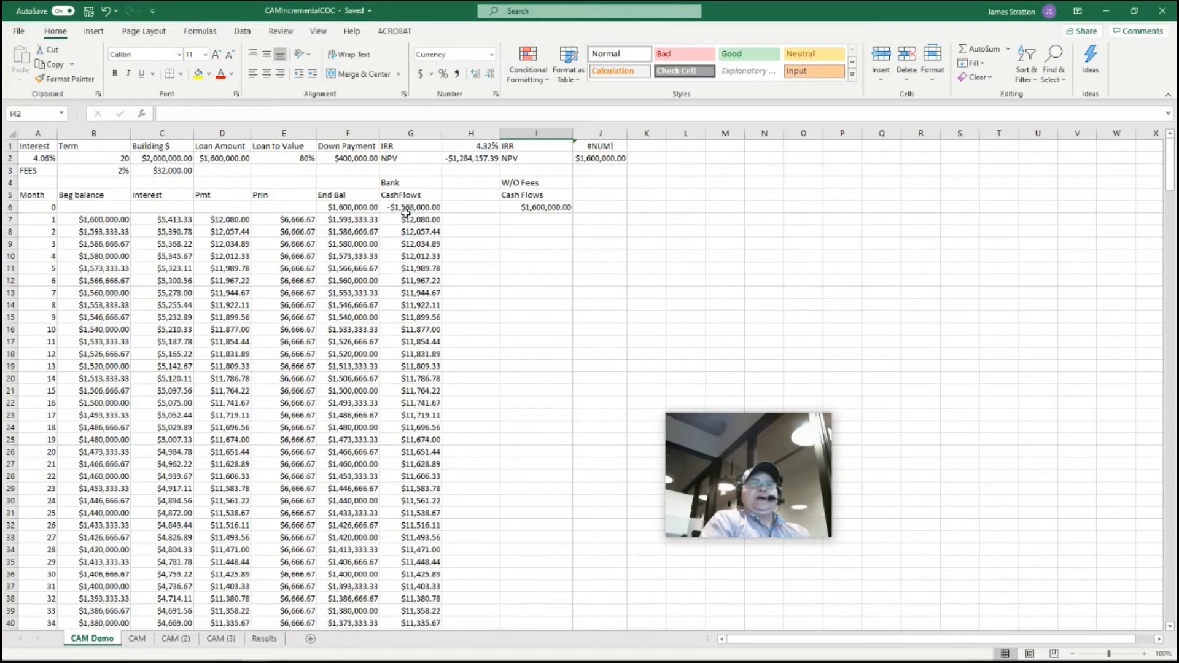
Set month 1's cash flow without fees in I7 to the negative payment with =-D7
left_click(541, 218)
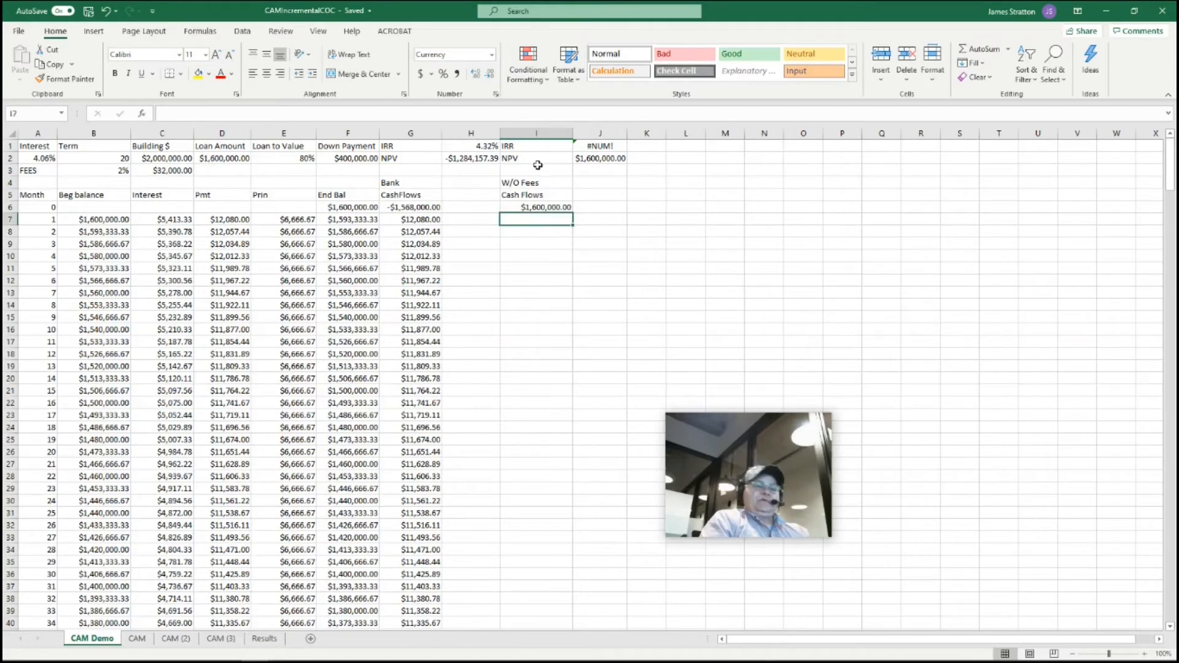
type("=")
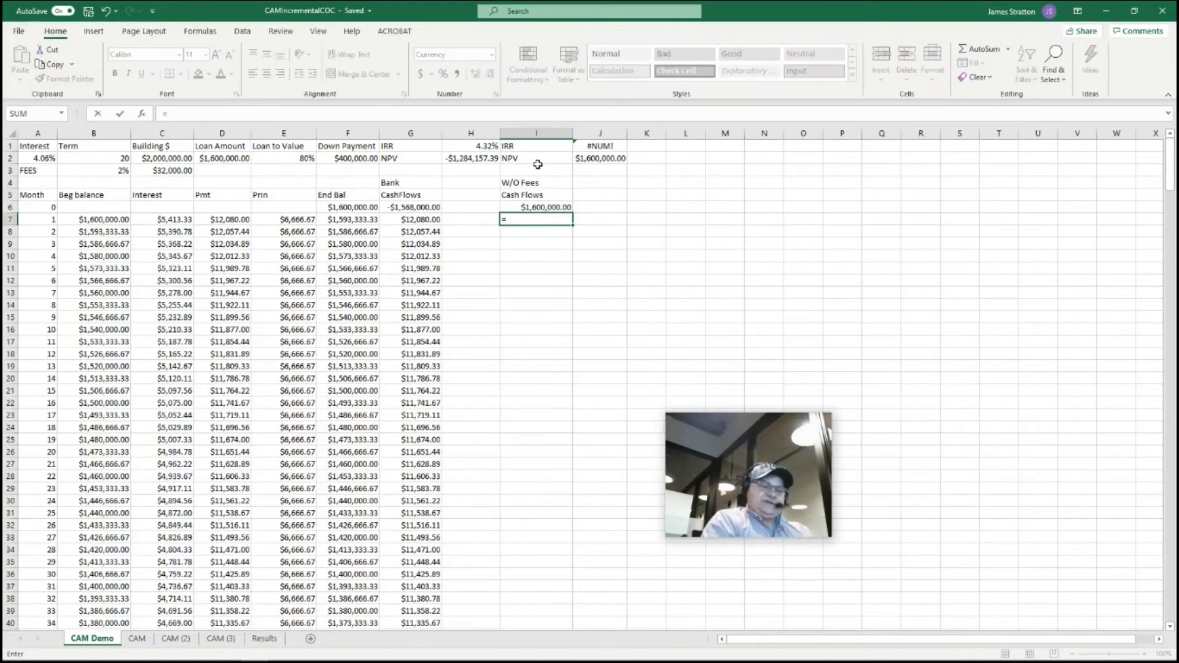
type("-")
left_click(237, 219)
key("Return")
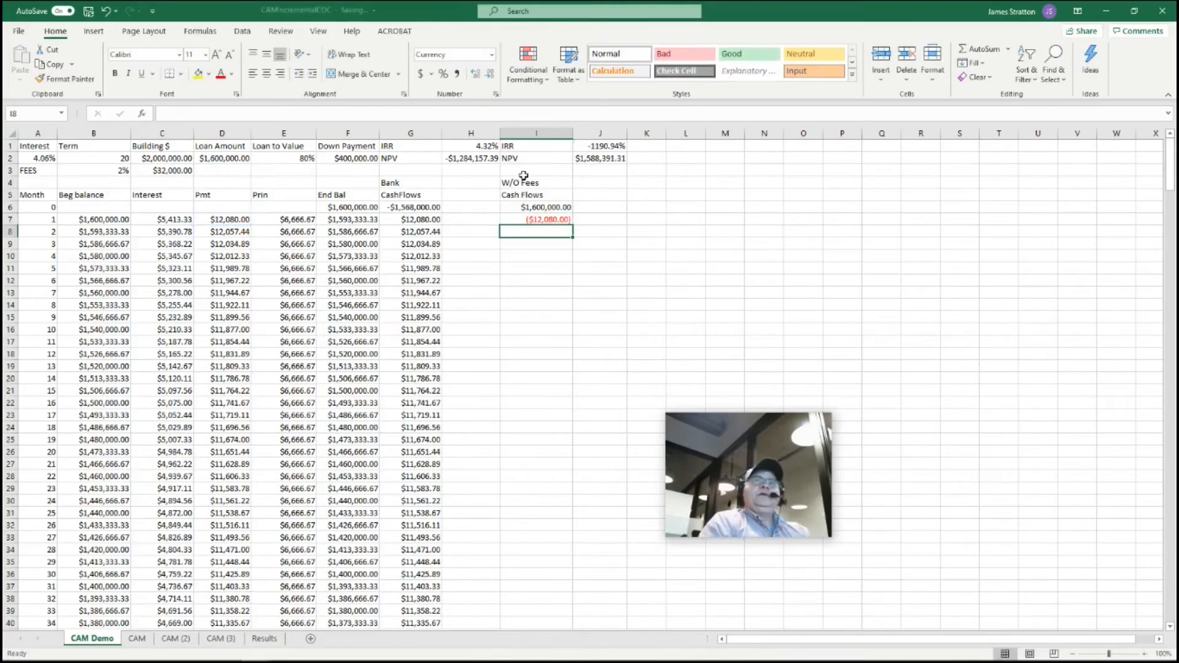
Fill the without-fees cash flow formula from I7 down to I246, covering all months through 240
left_click(547, 218)
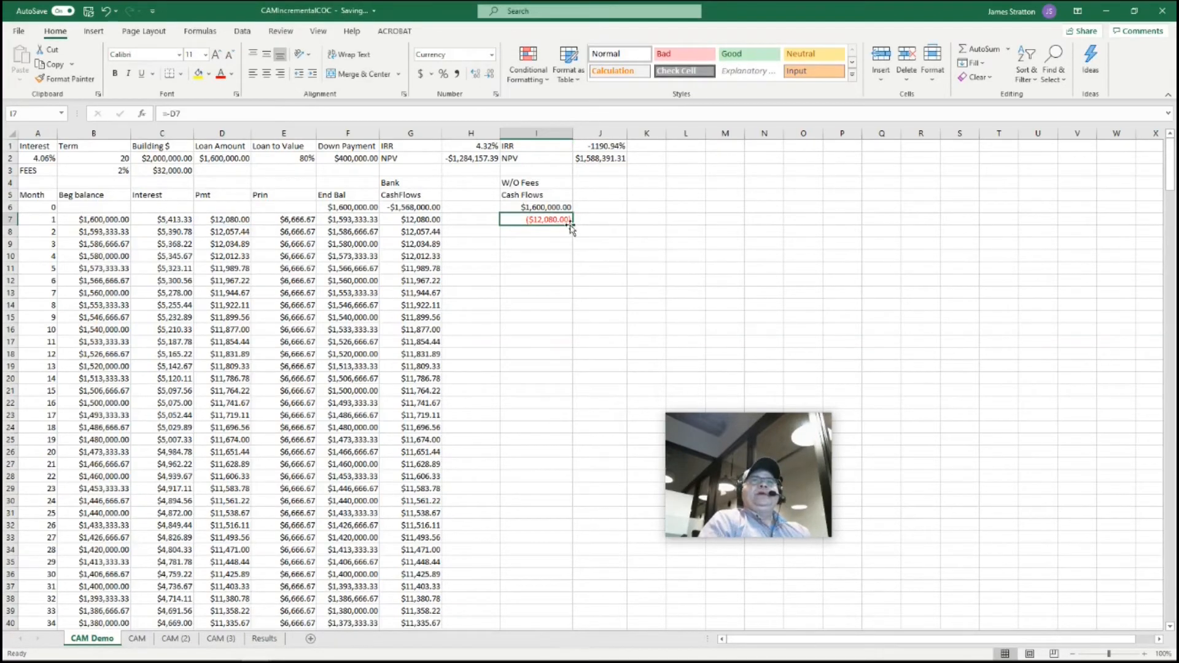
left_click_drag(573, 226, 591, 275)
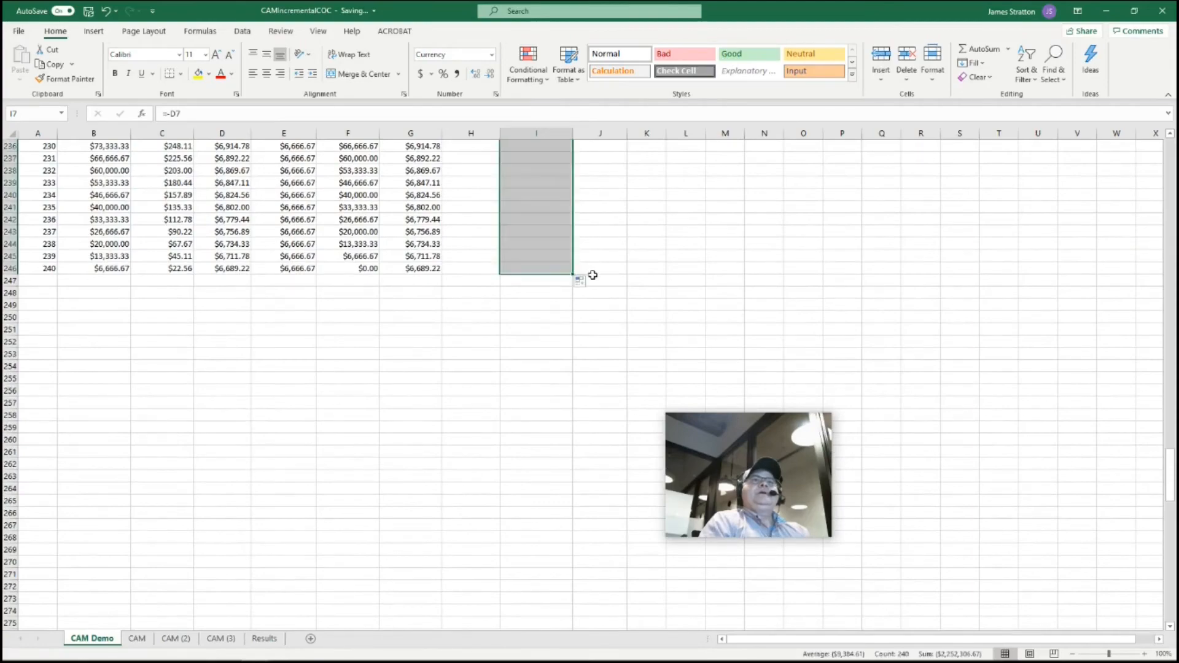
left_click(707, 294)
scroll(721, 227, "up", 20)
scroll(665, 275, "up", 20)
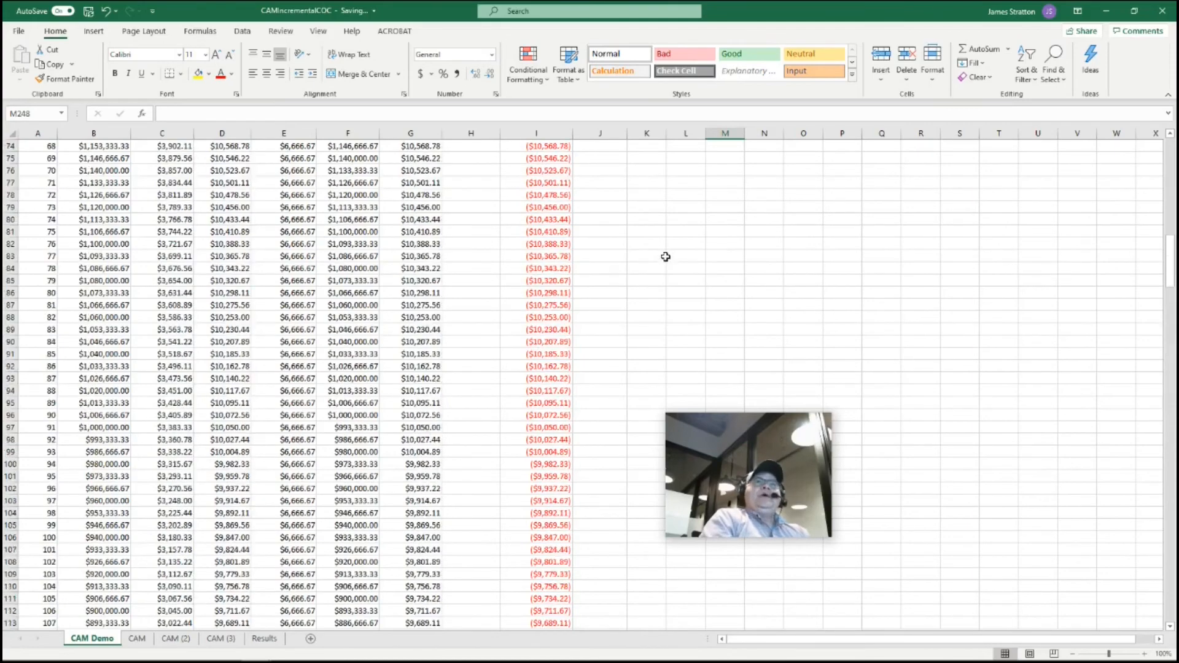
scroll(665, 259, "up", 20)
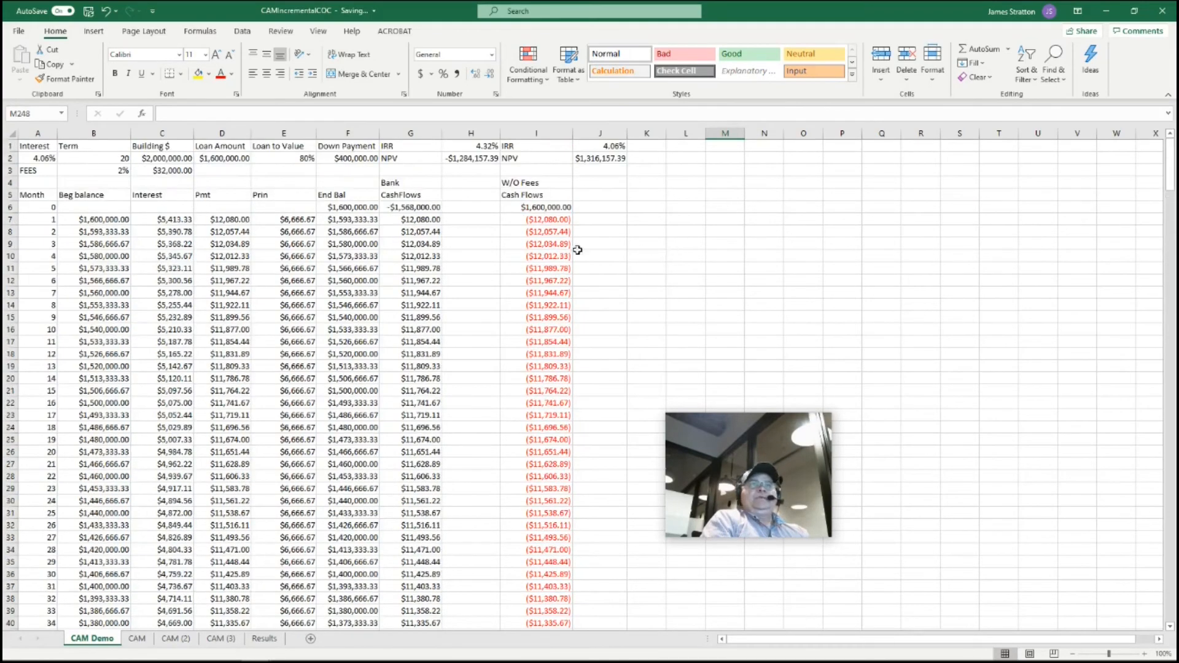